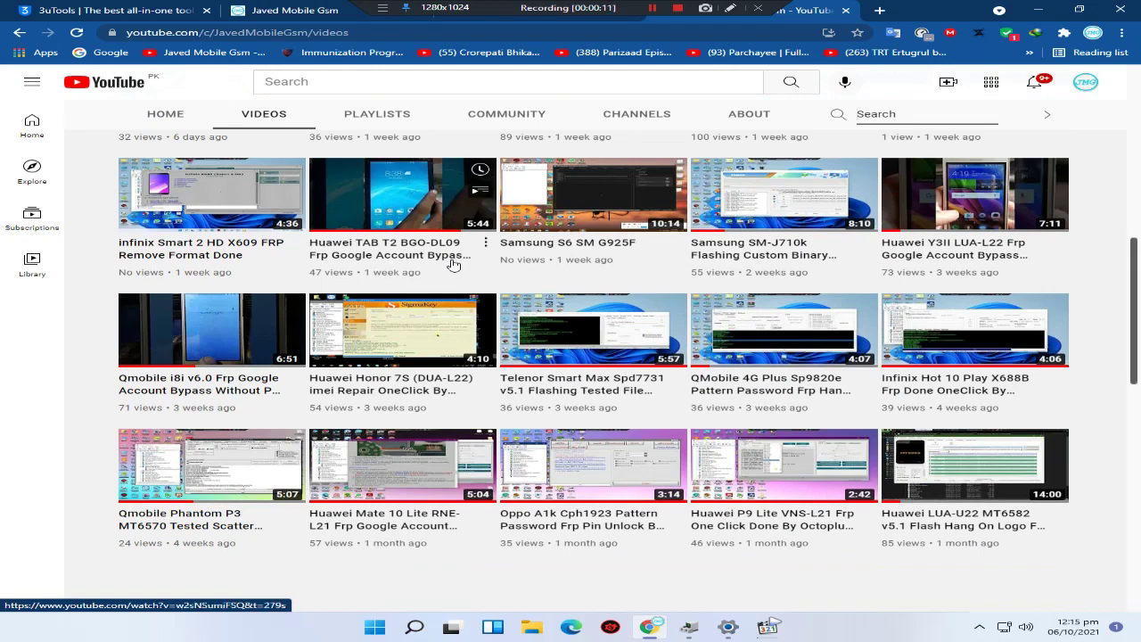
- Browse the YouTube channel's uploaded videos and switch to its blog to look over the flash file posts
{"action": "scroll", "coordinate": [453, 264], "scroll_direction": "up", "scroll_amount": 6}
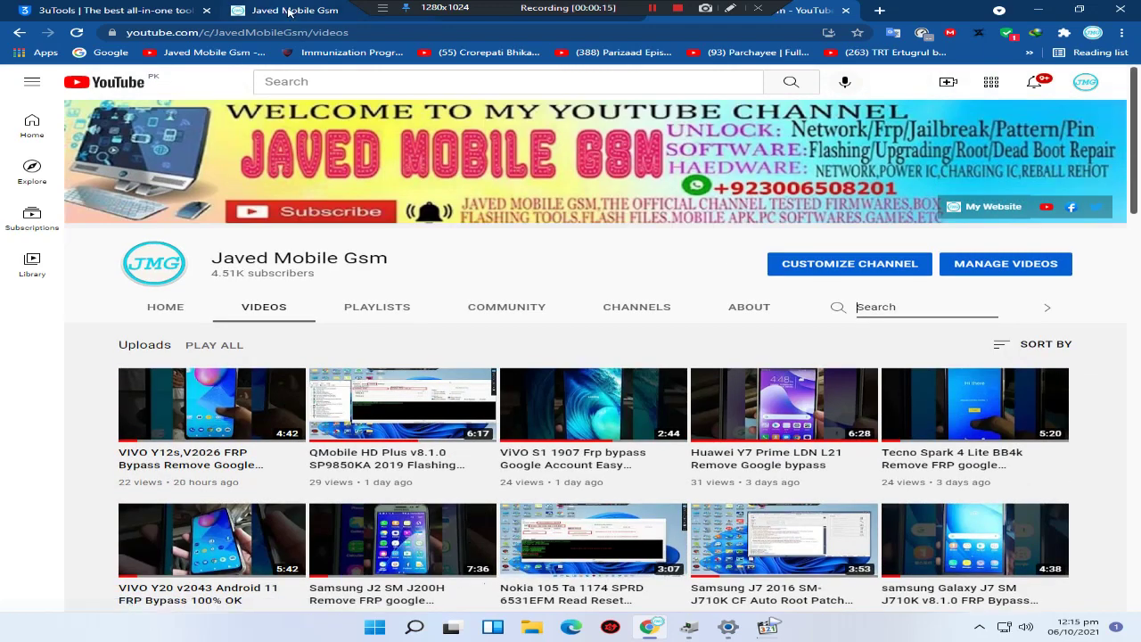
{"action": "key", "text": "alt+Left"}
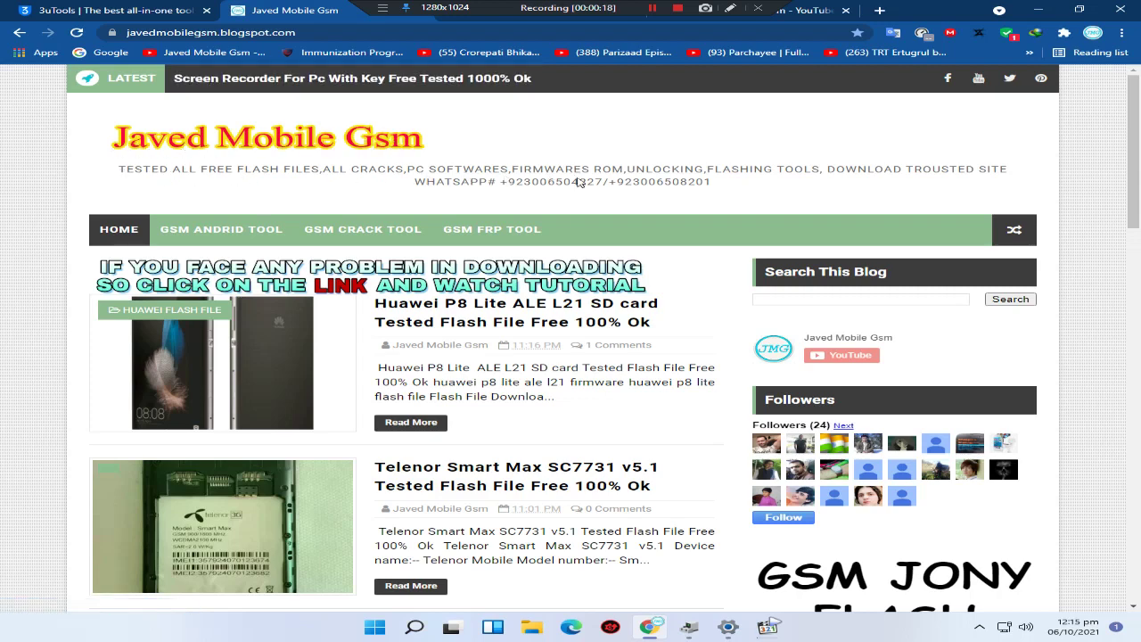
{"action": "left_click", "coordinate": [762, 300]}
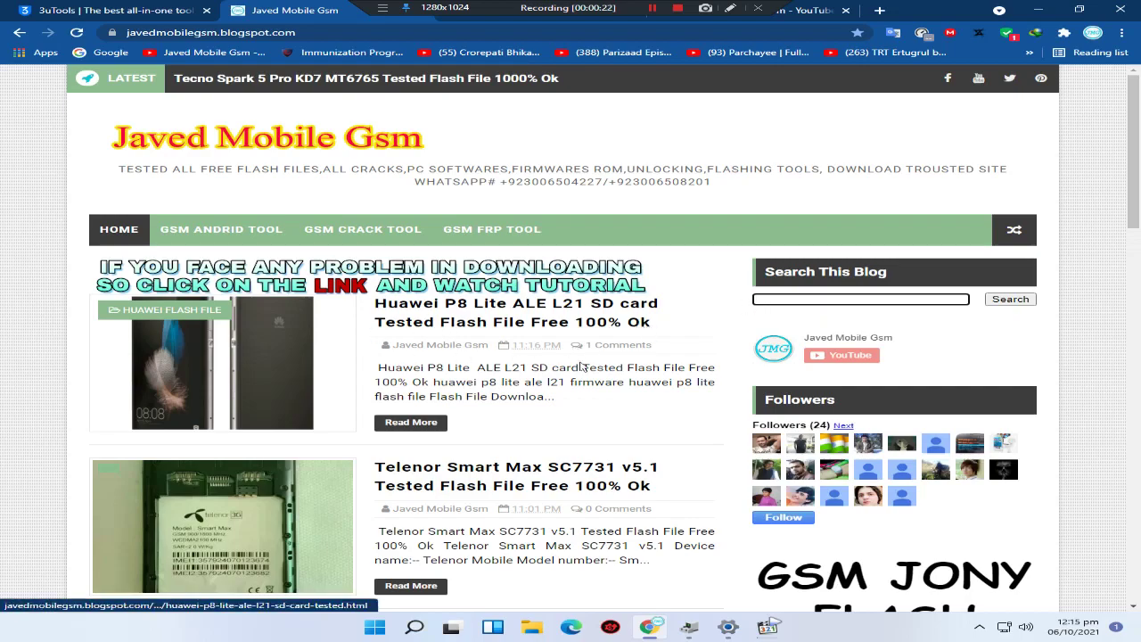
{"action": "scroll", "coordinate": [621, 480], "scroll_direction": "down", "scroll_amount": 8}
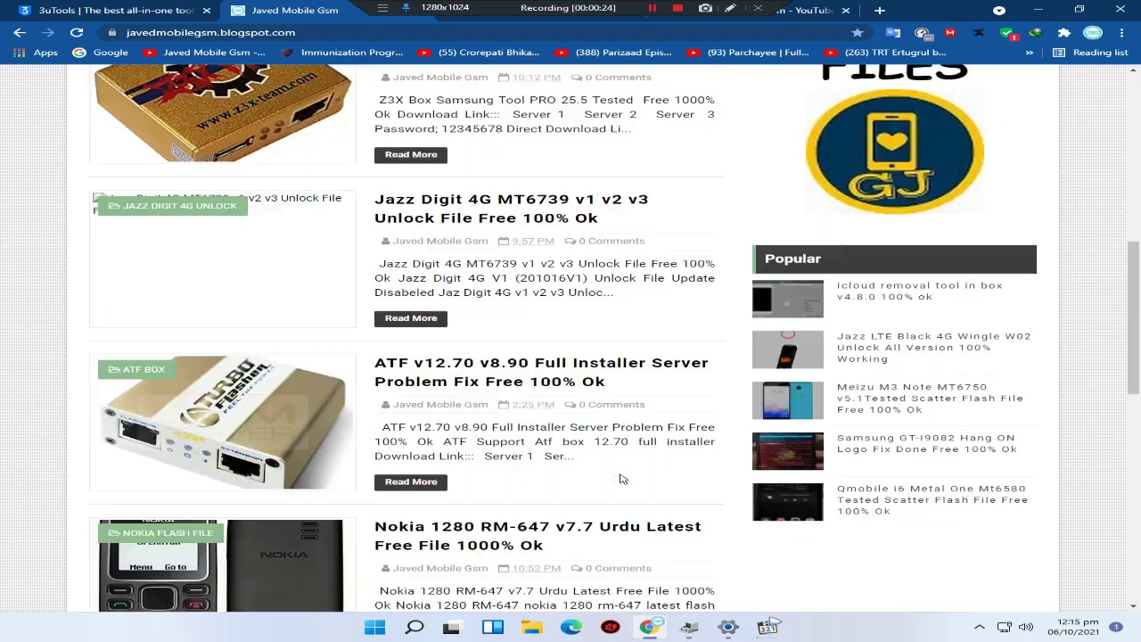
{"action": "scroll", "coordinate": [612, 442], "scroll_direction": "up", "scroll_amount": 5}
{"action": "scroll", "coordinate": [612, 442], "scroll_direction": "up", "scroll_amount": 3}
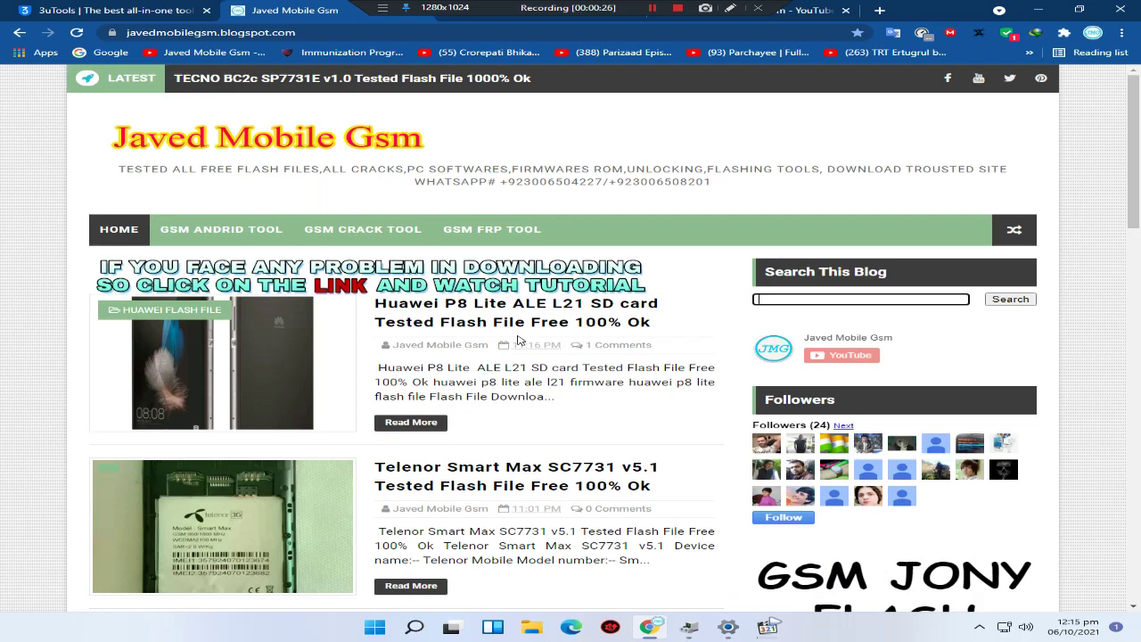
- Switch to the 3uTools website and review its home page from the download section down to the helper features
{"action": "left_click", "coordinate": [116, 9]}
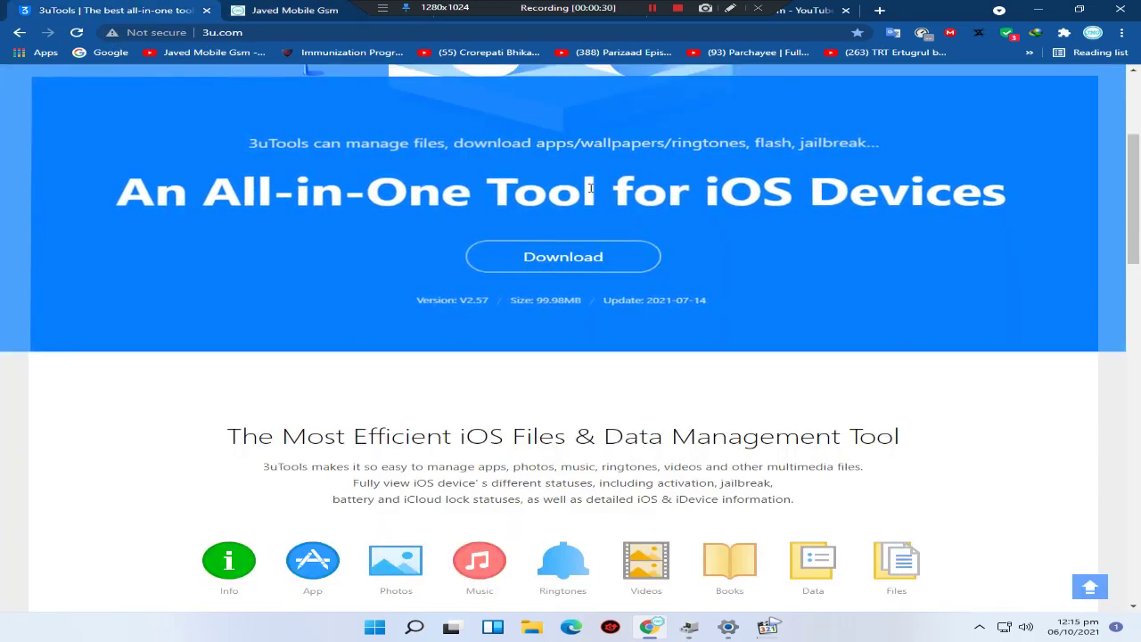
{"action": "scroll", "coordinate": [856, 295], "scroll_direction": "up", "scroll_amount": 3}
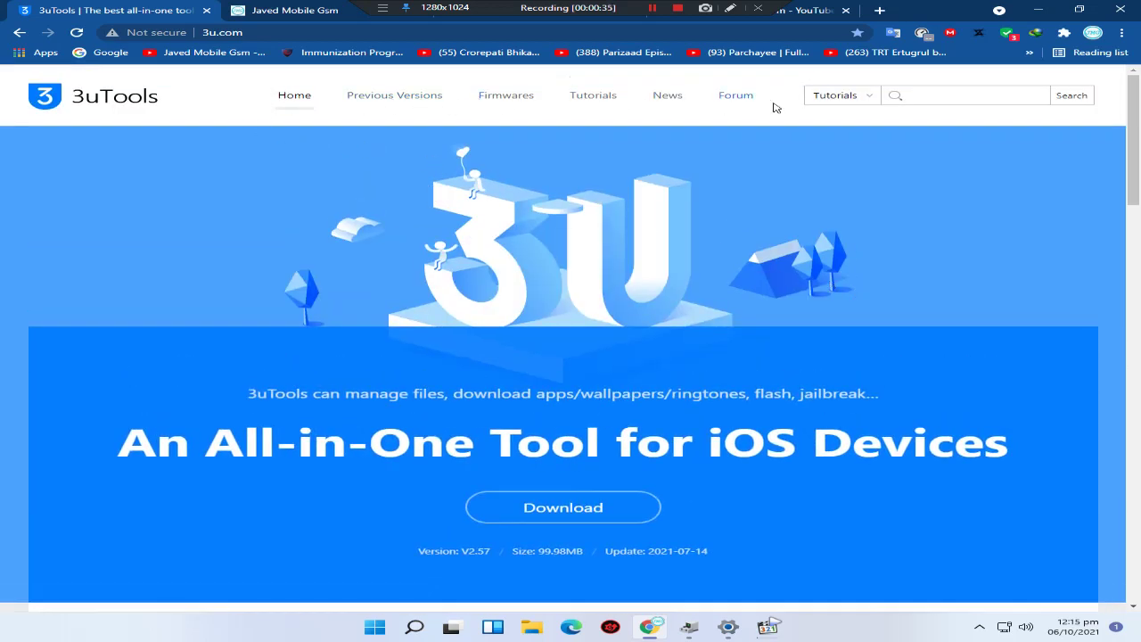
{"action": "scroll", "coordinate": [573, 263], "scroll_direction": "down", "scroll_amount": 6}
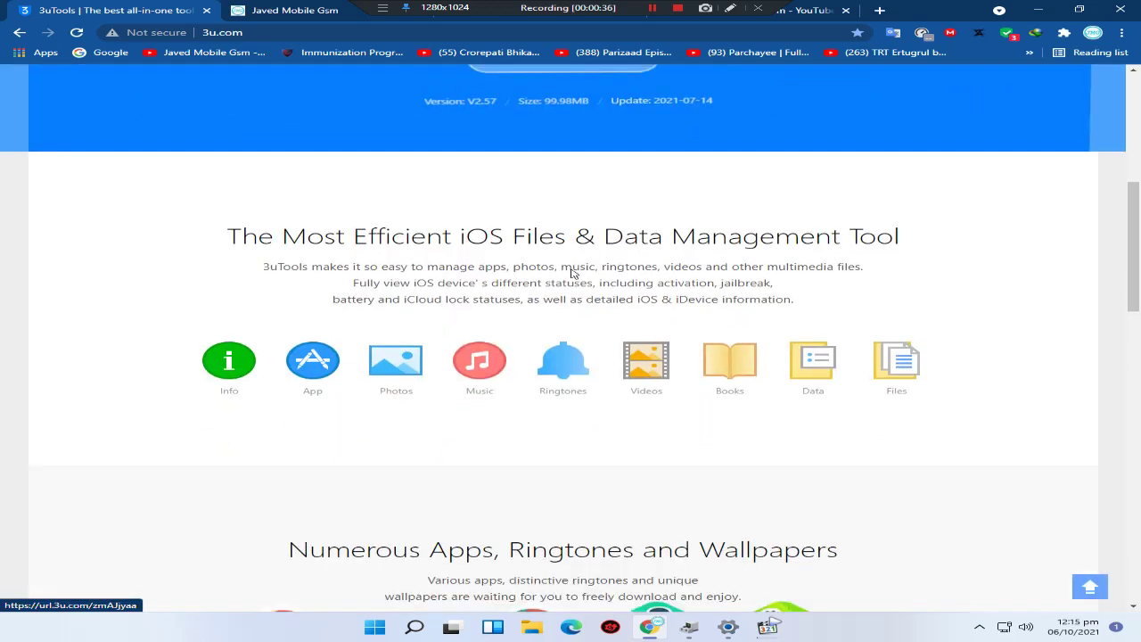
{"action": "scroll", "coordinate": [573, 274], "scroll_direction": "down", "scroll_amount": 8}
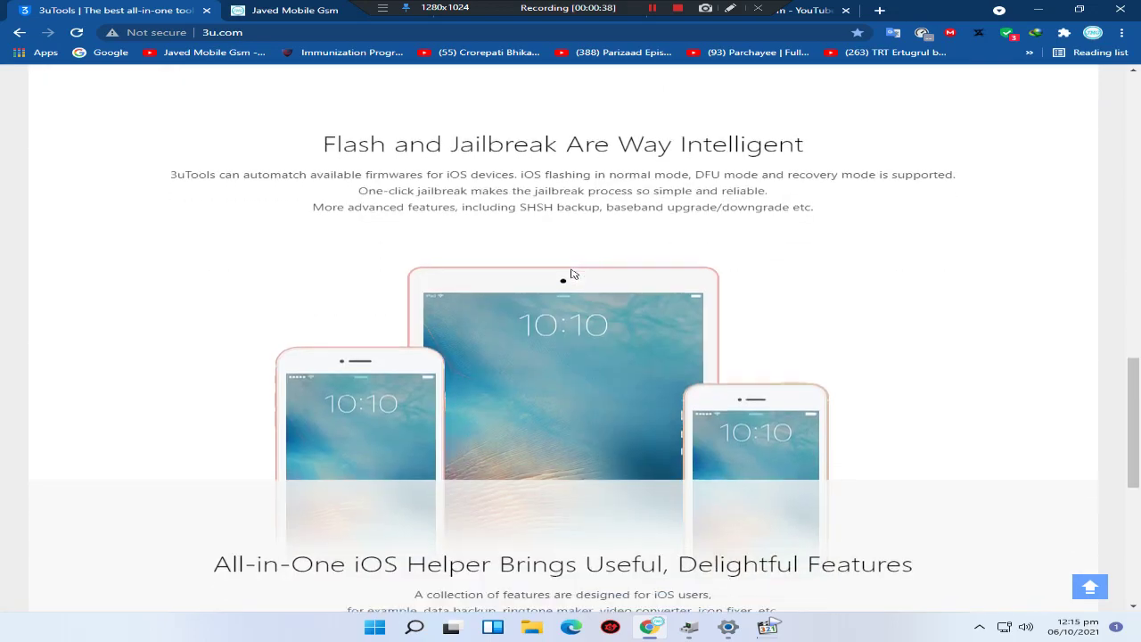
{"action": "scroll", "coordinate": [573, 274], "scroll_direction": "down", "scroll_amount": 2}
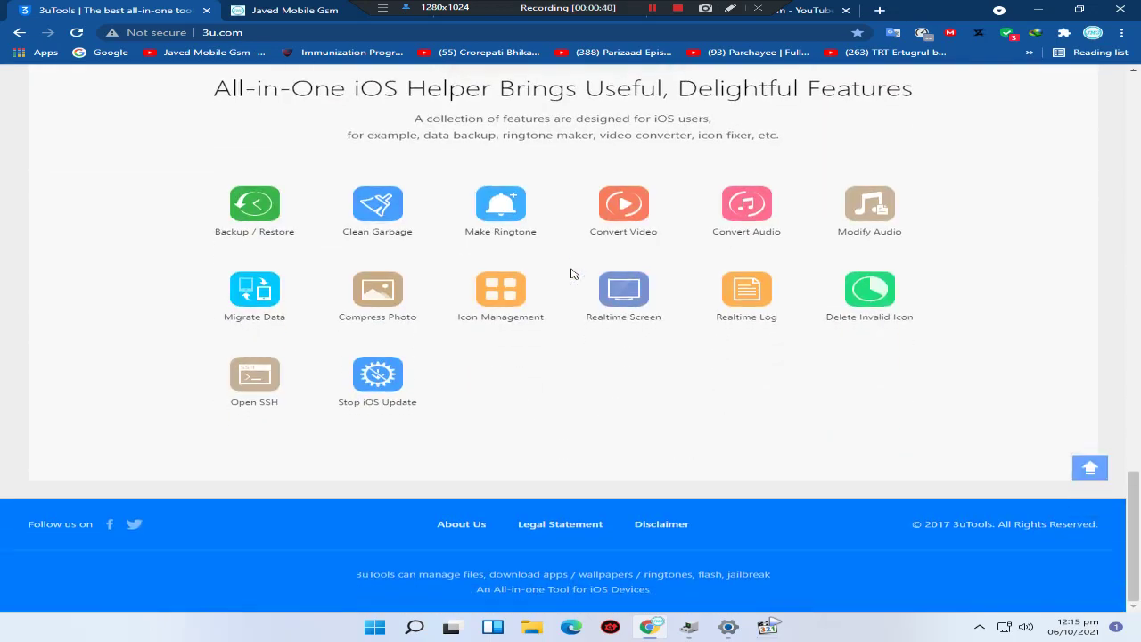
{"action": "scroll", "coordinate": [573, 274], "scroll_direction": "up", "scroll_amount": 20}
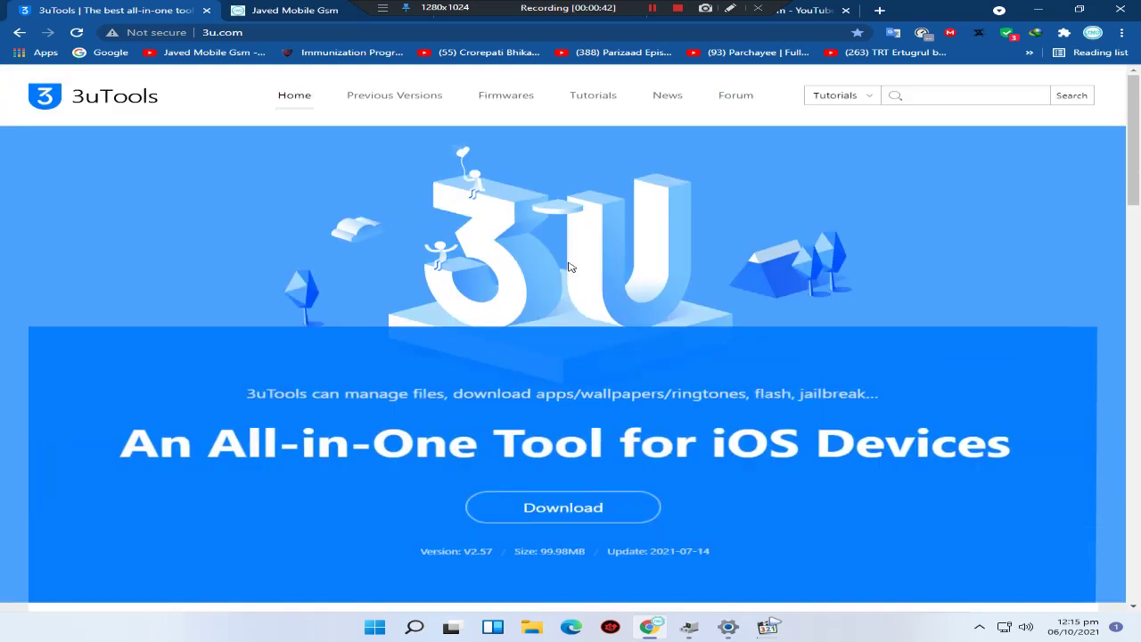
- Minimize the browser and examine the photo of the disabled iPhone's lock screen up close
{"action": "left_click", "coordinate": [1040, 13]}
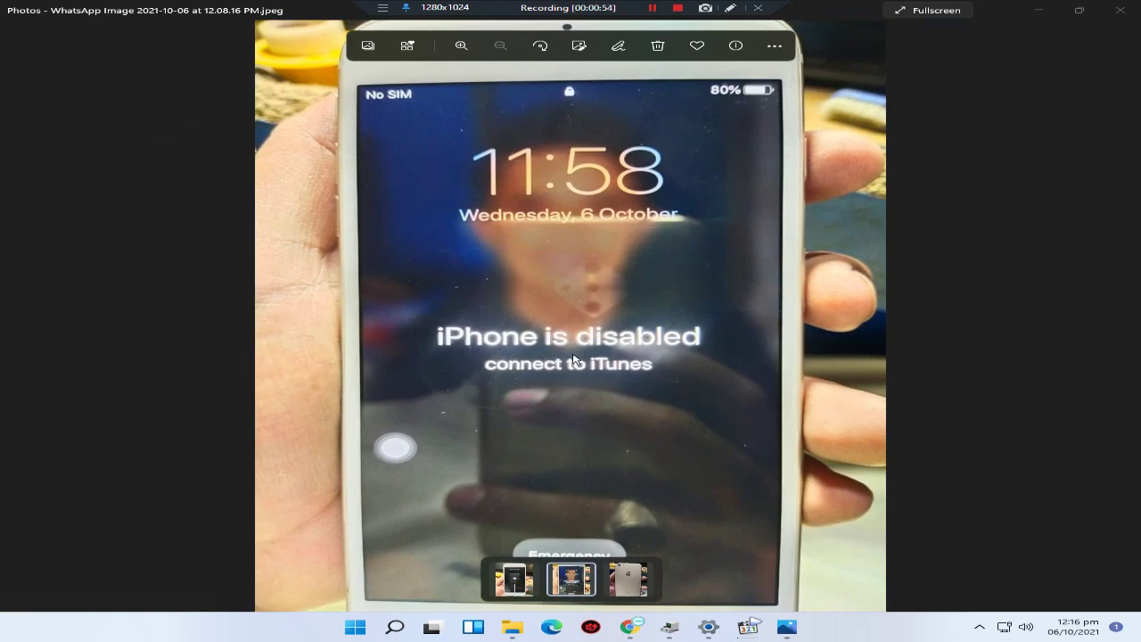
{"action": "scroll", "coordinate": [575, 359], "scroll_direction": "up", "scroll_amount": 3}
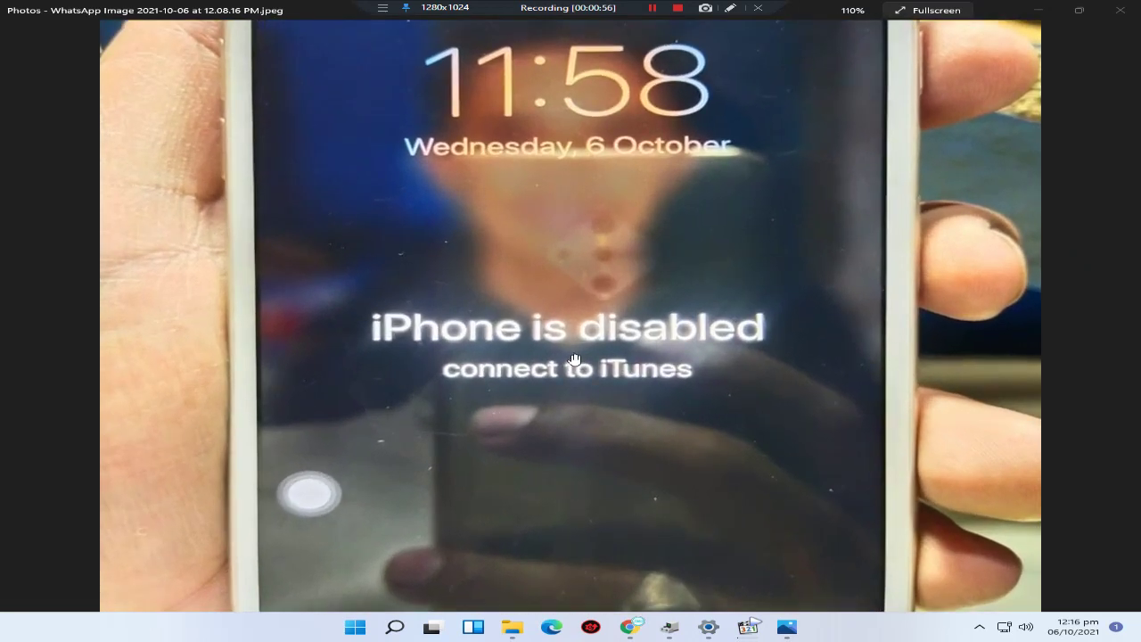
{"action": "scroll", "coordinate": [575, 359], "scroll_direction": "up", "scroll_amount": 2}
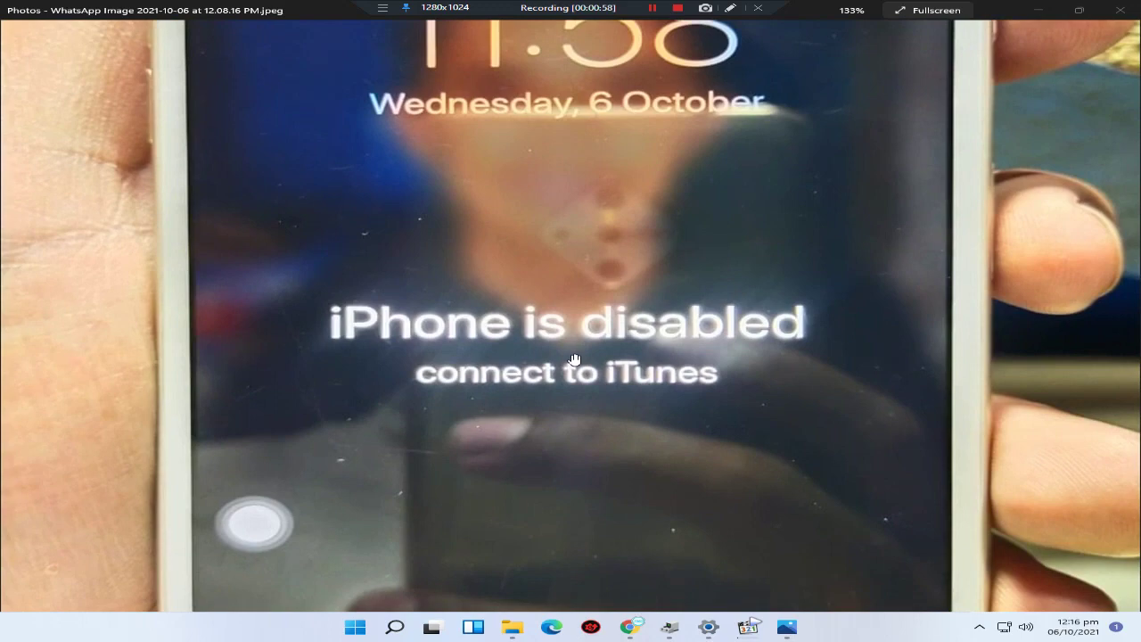
{"action": "scroll", "coordinate": [575, 359], "scroll_direction": "down", "scroll_amount": 5}
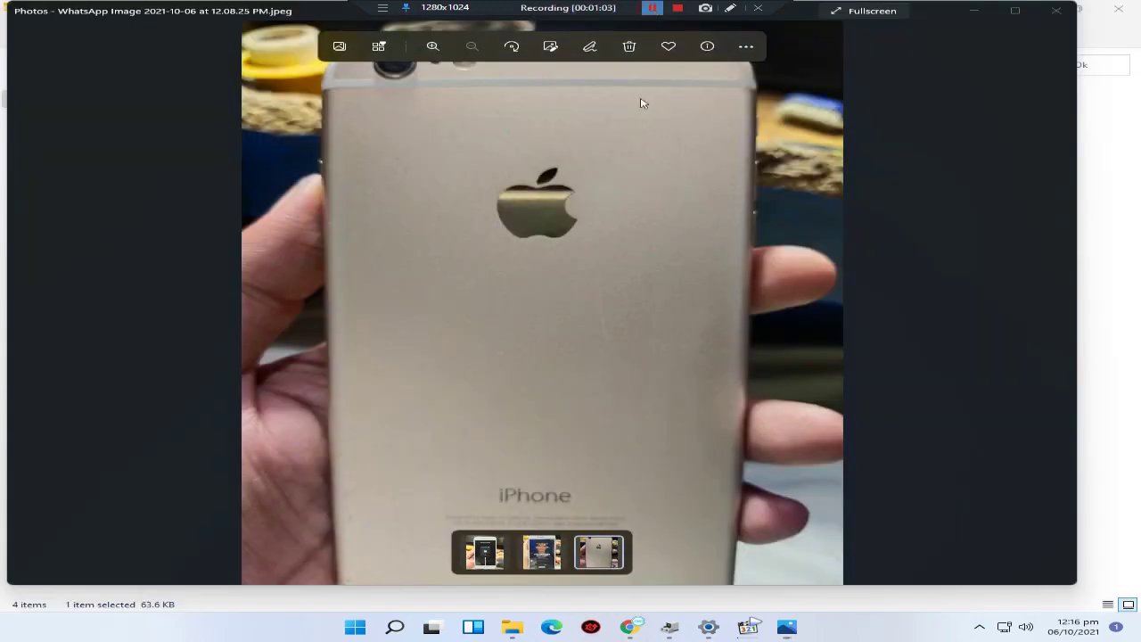
- Examine the photo of the iPhone's back up close, and close the photo viewer
{"action": "double_click", "coordinate": [658, 12]}
{"action": "scroll", "coordinate": [618, 241], "scroll_direction": "up", "scroll_amount": 2}
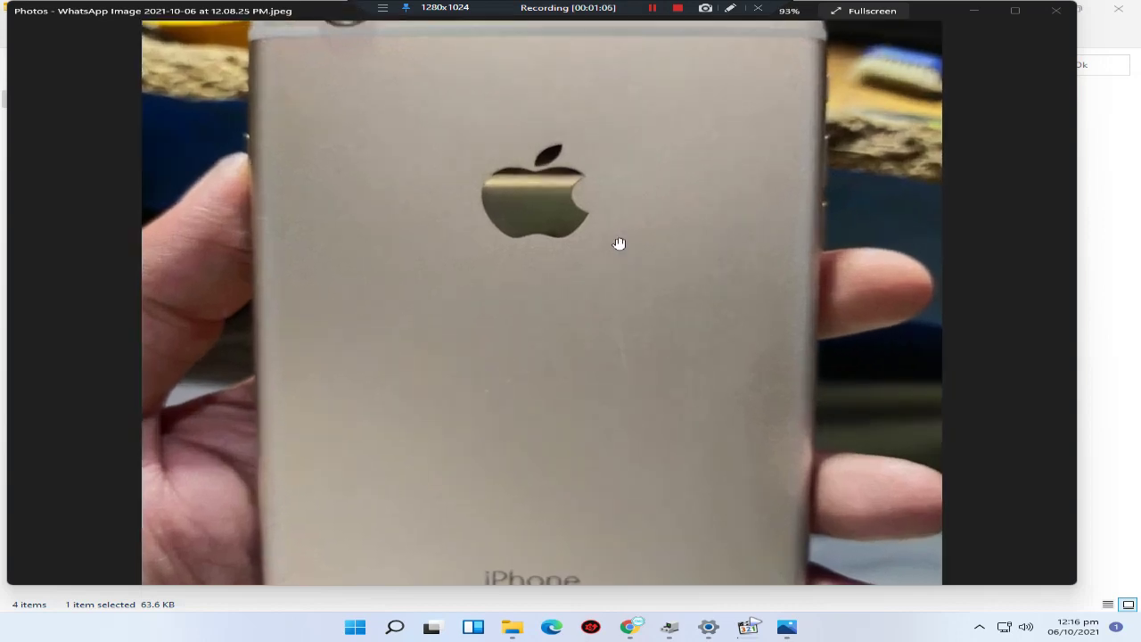
{"action": "scroll", "coordinate": [618, 243], "scroll_direction": "up", "scroll_amount": 1}
{"action": "scroll", "coordinate": [618, 244], "scroll_direction": "down", "scroll_amount": 2}
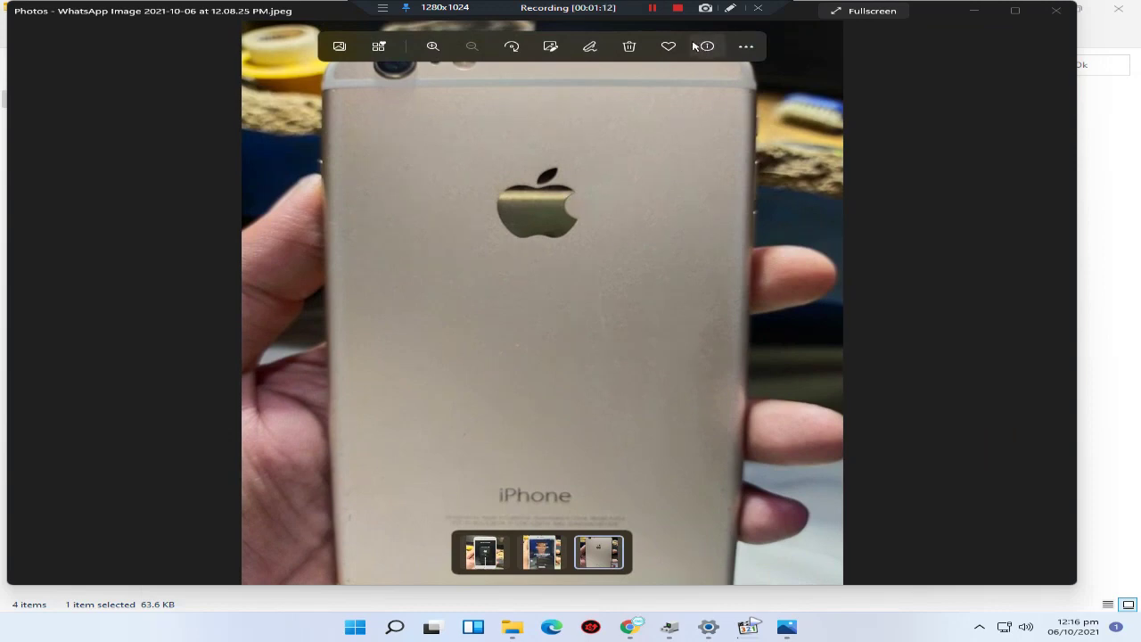
{"action": "key", "text": "alt+F4"}
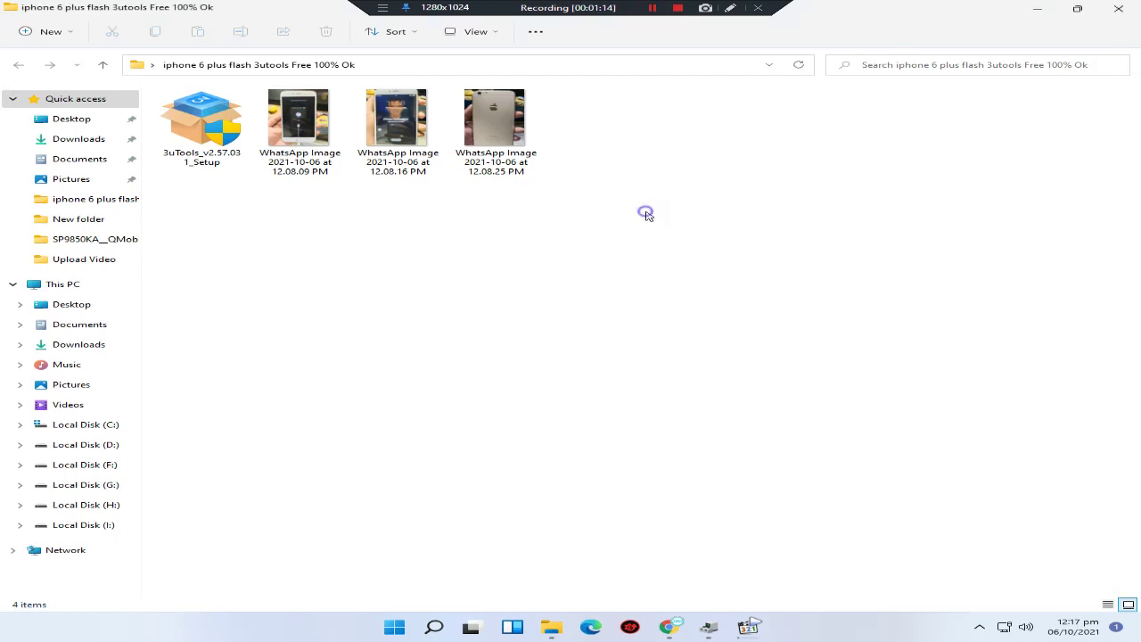
- Run 3uTools_v2.57.031_Setup from the iPhone 6 Plus flash folder and start the installation
{"action": "right_click", "coordinate": [647, 212]}
{"action": "left_click", "coordinate": [523, 249]}
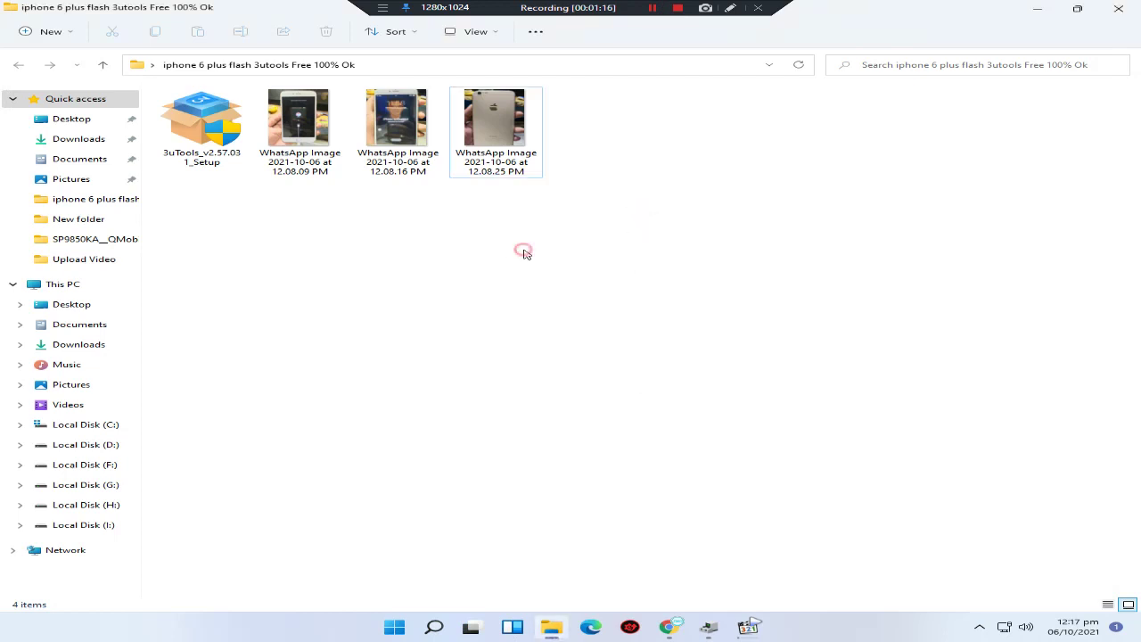
{"action": "left_click", "coordinate": [210, 126]}
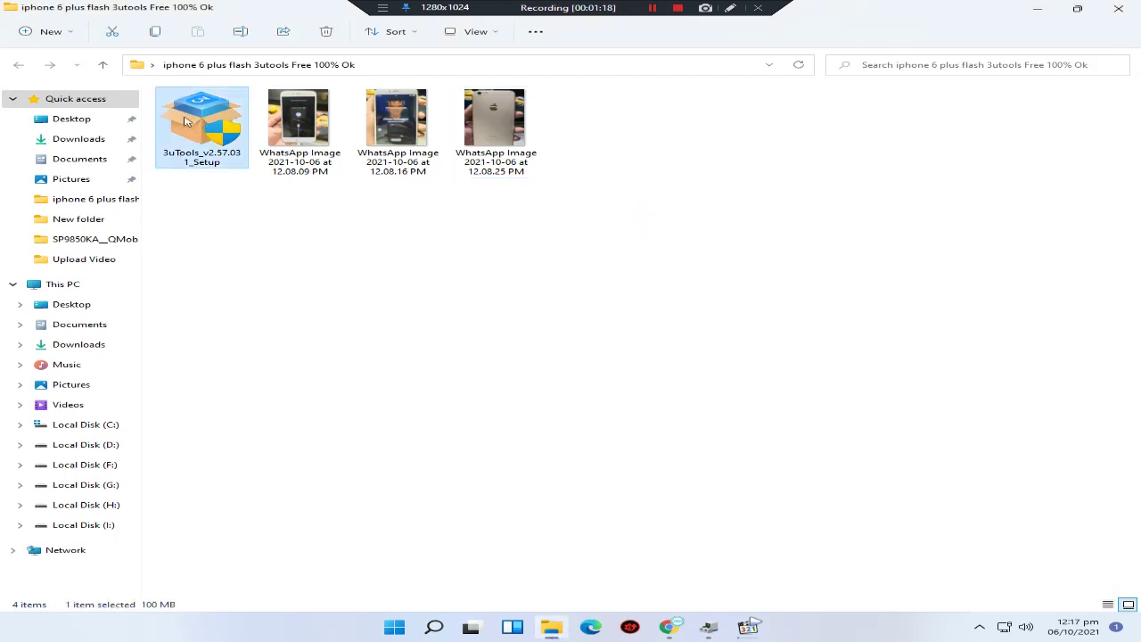
{"action": "double_click", "coordinate": [208, 130]}
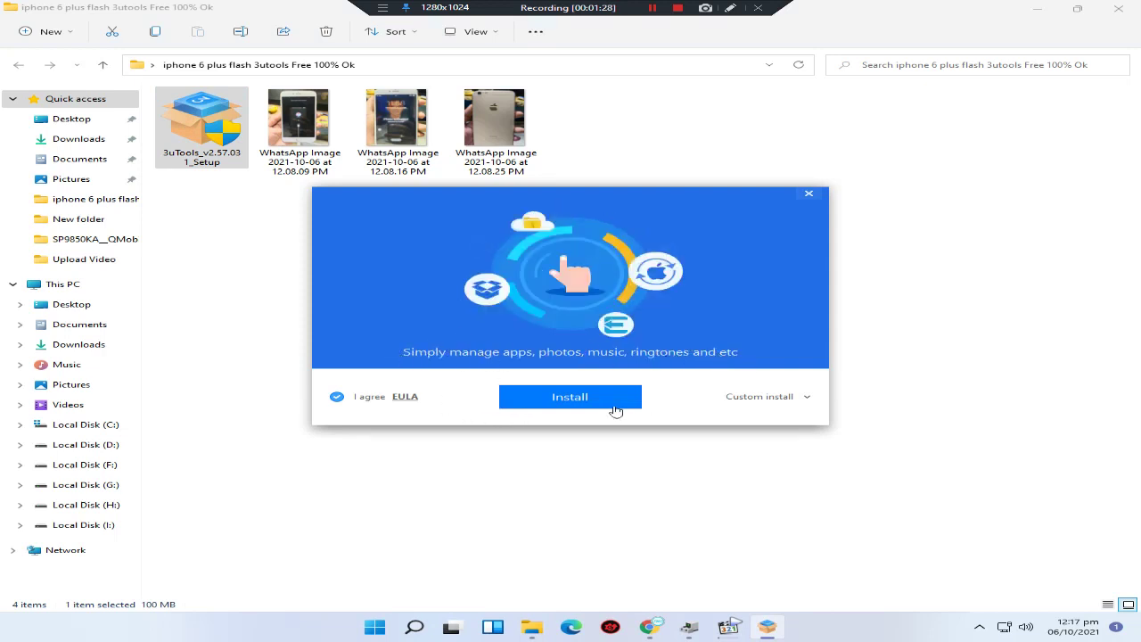
{"action": "left_click", "coordinate": [569, 401]}
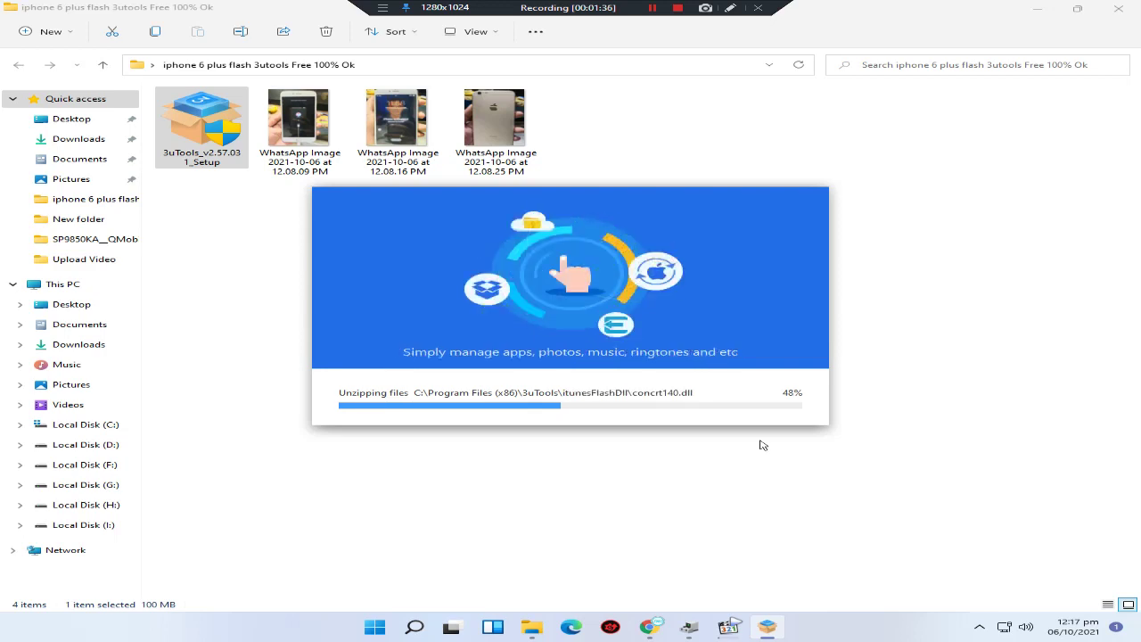
- Close the setup file's folder window and launch 3uTools once its installation finishes
{"action": "left_click", "coordinate": [1118, 9]}
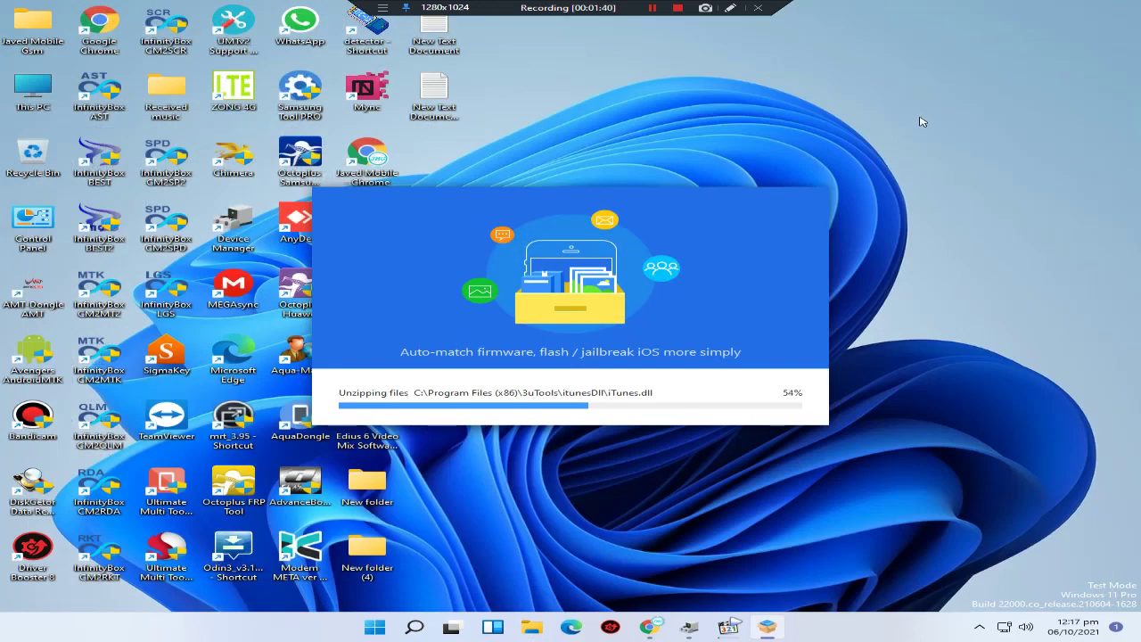
{"action": "right_click", "coordinate": [936, 158]}
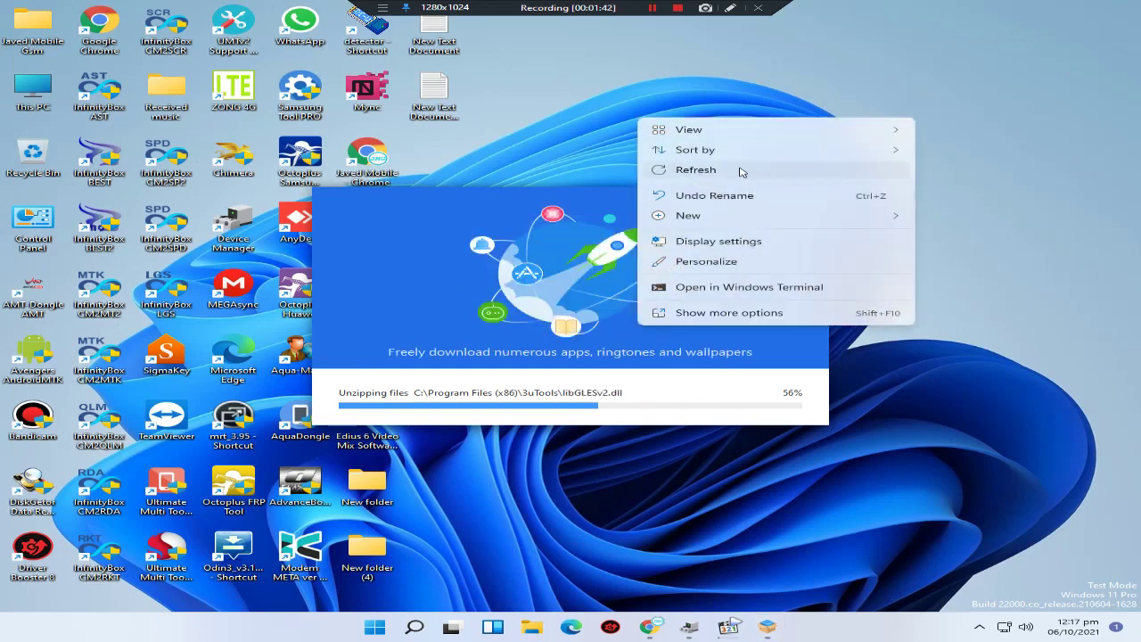
{"action": "left_click", "coordinate": [739, 244]}
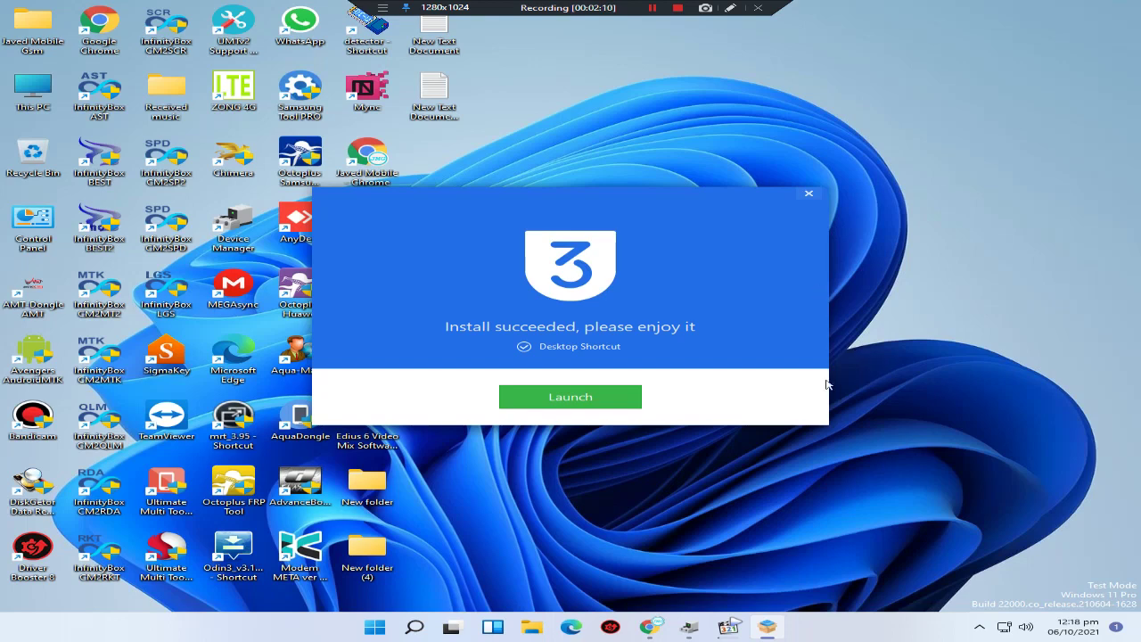
{"action": "left_click", "coordinate": [578, 403]}
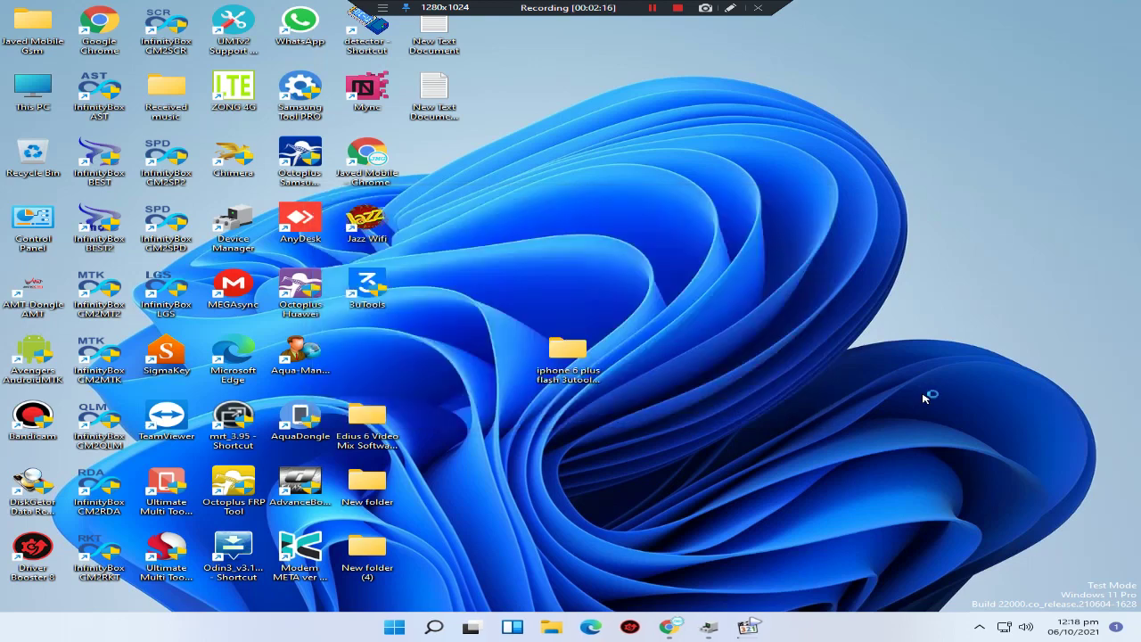
{"action": "left_click", "coordinate": [652, 8]}
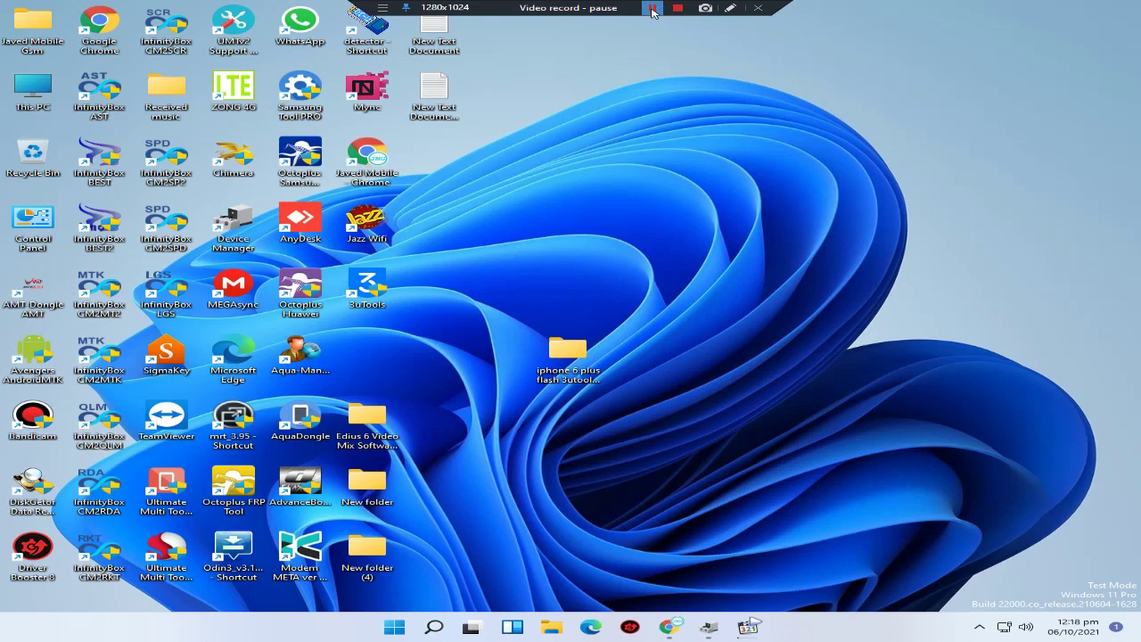
{"action": "left_click", "coordinate": [651, 8]}
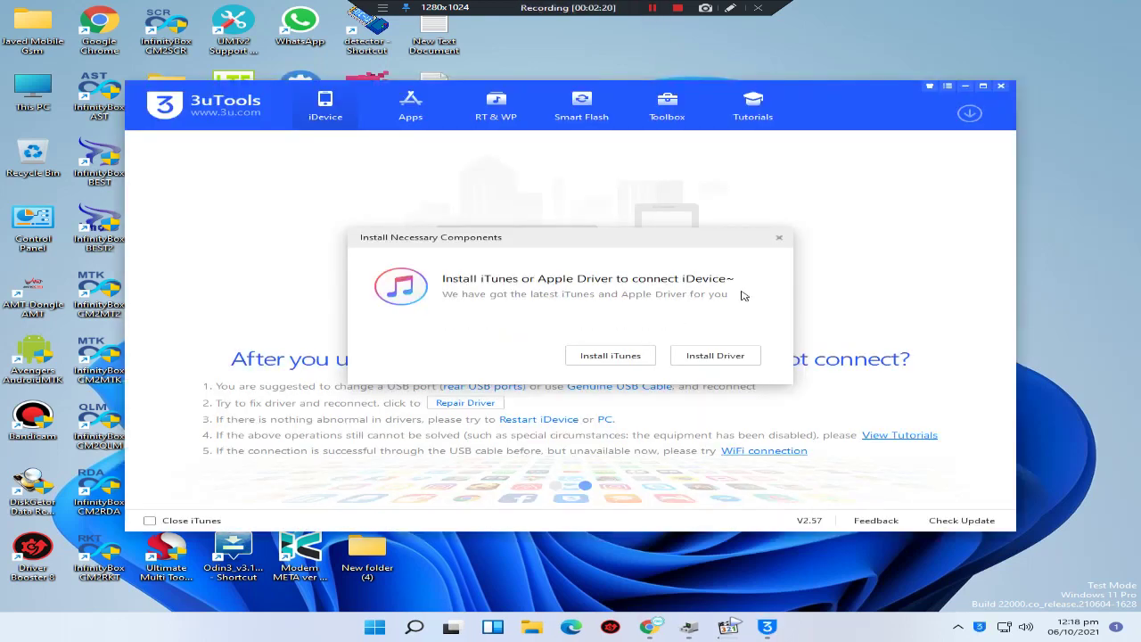
- Install the Apple driver through 3uTools, and update the program to version 2.58 and relaunch it
{"action": "left_click", "coordinate": [720, 357]}
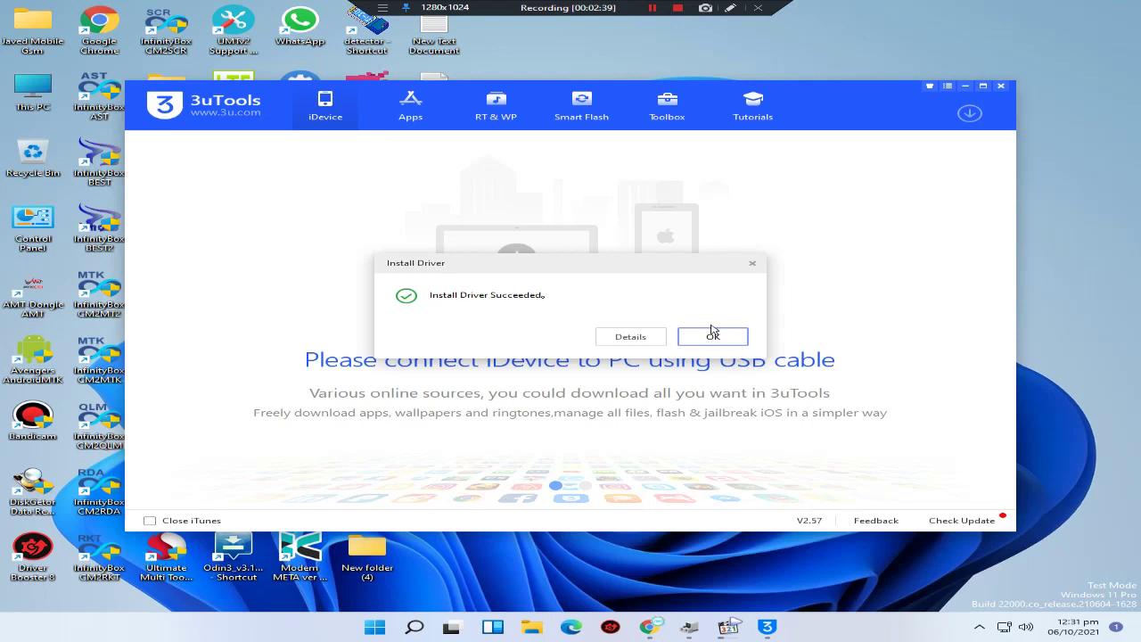
{"action": "left_click", "coordinate": [713, 338]}
{"action": "left_click", "coordinate": [713, 338]}
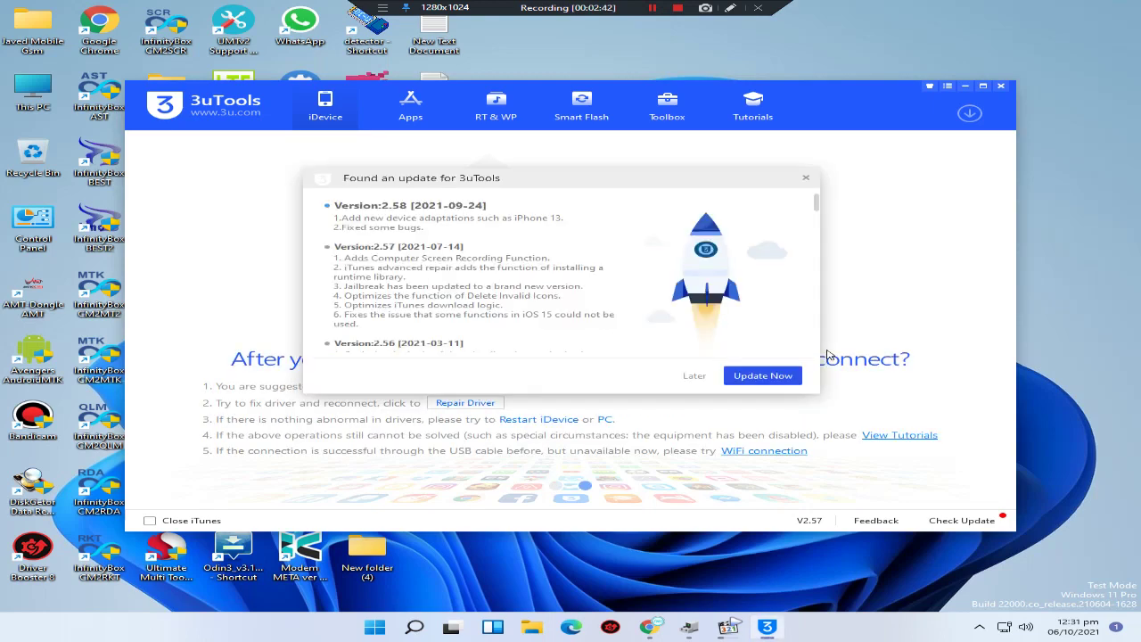
{"action": "left_click", "coordinate": [754, 379]}
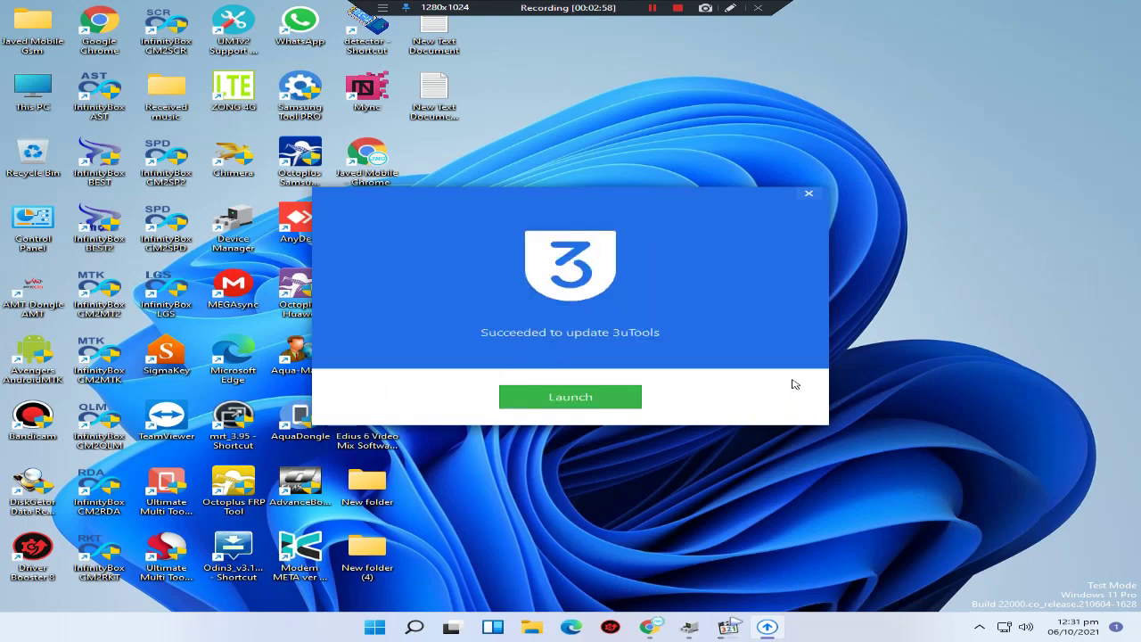
{"action": "left_click", "coordinate": [608, 402]}
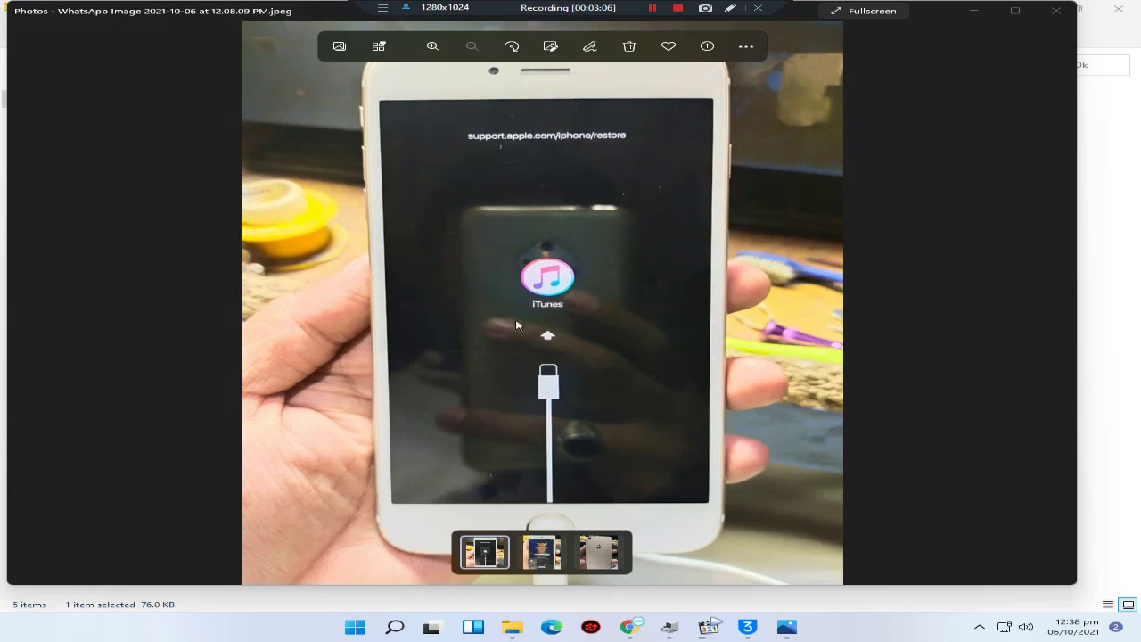
- Examine the photo of the iPhone in recovery mode, showing the iTunes logo and cable
{"action": "scroll", "coordinate": [647, 312], "scroll_direction": "up", "scroll_amount": 3}
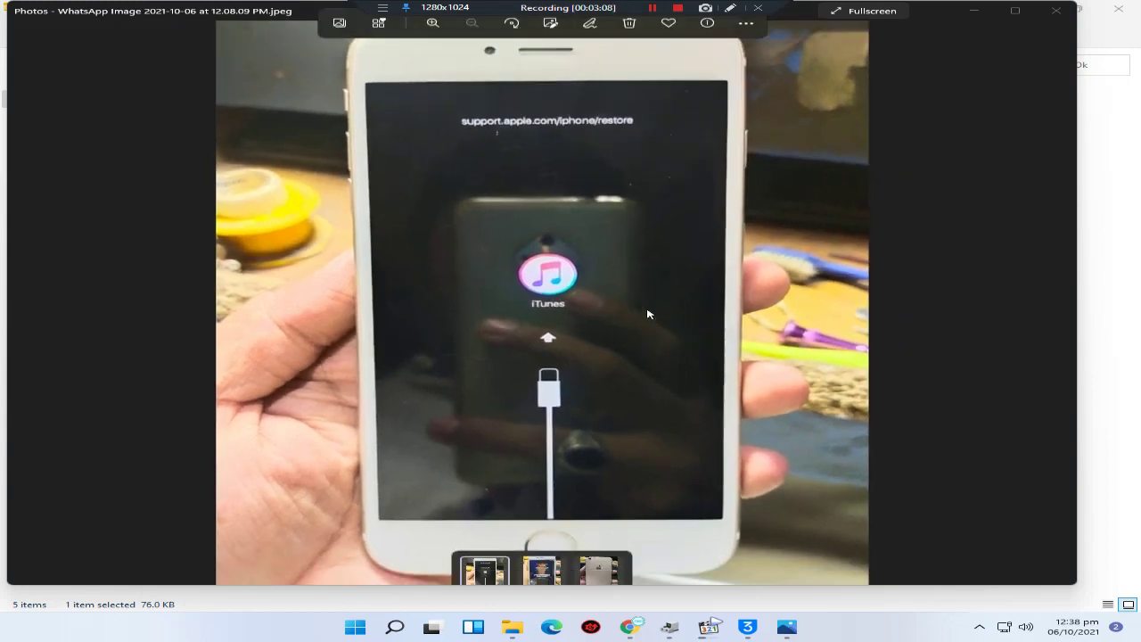
{"action": "scroll", "coordinate": [648, 314], "scroll_direction": "down", "scroll_amount": 1}
{"action": "scroll", "coordinate": [581, 302], "scroll_direction": "up", "scroll_amount": 4}
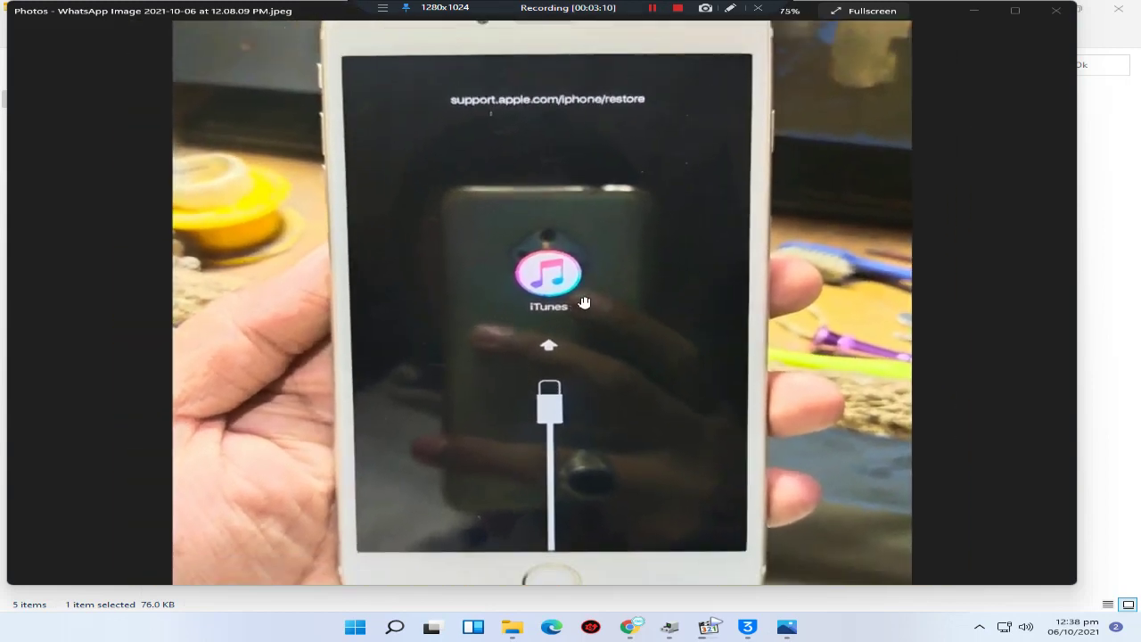
{"action": "scroll", "coordinate": [584, 303], "scroll_direction": "down", "scroll_amount": 3}
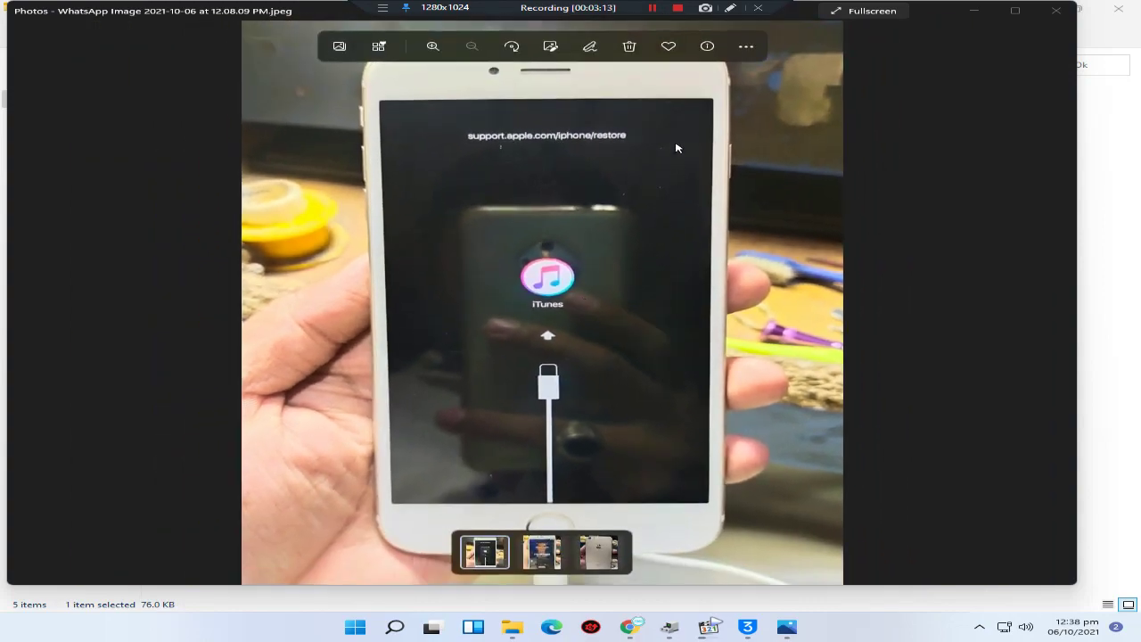
- Open the flash options for the iPhone 6 Plus in recovery mode and start downloading firmware 12.5.5, iPhone_5.5_12.5.5_16H62_Restore.ipsw
{"action": "left_click", "coordinate": [652, 7]}
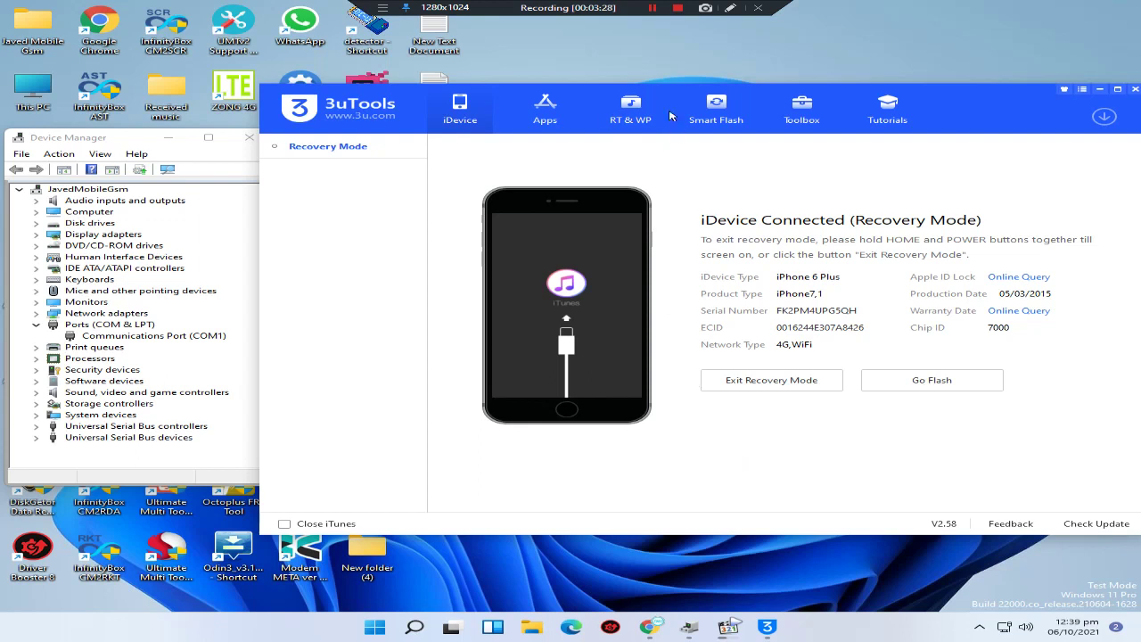
{"action": "left_click", "coordinate": [652, 8]}
{"action": "left_click", "coordinate": [937, 384]}
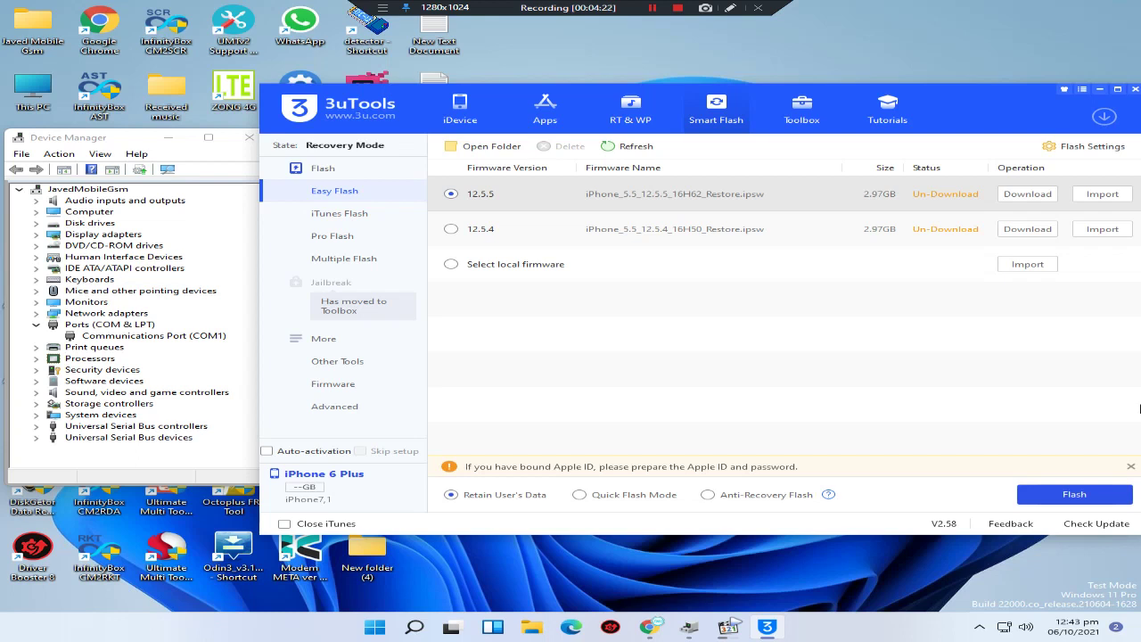
{"action": "left_click", "coordinate": [653, 8]}
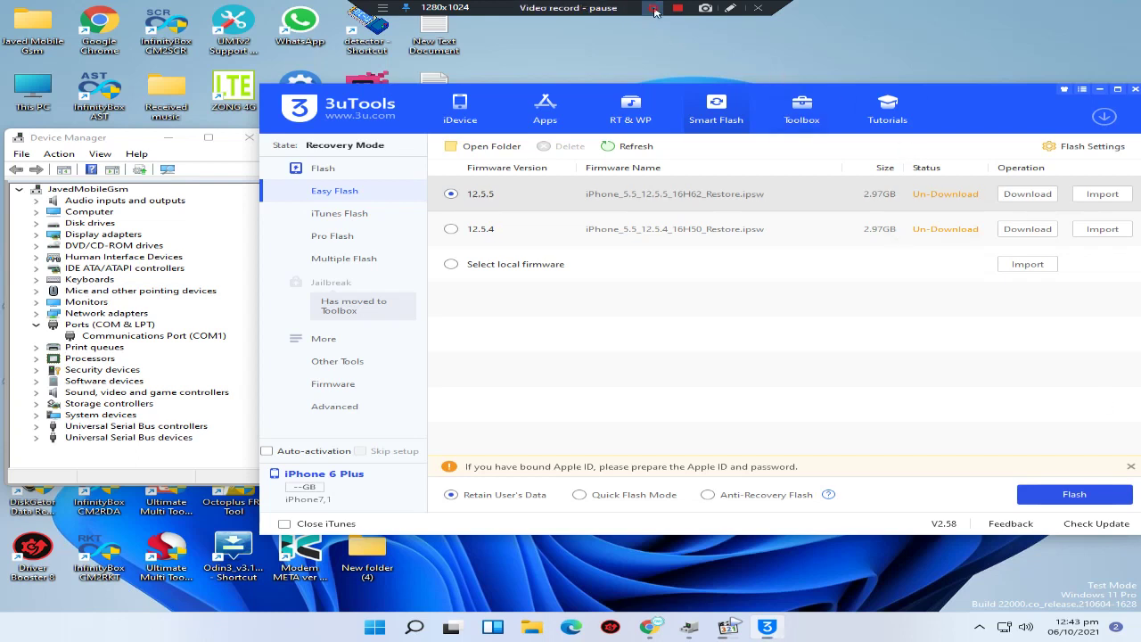
{"action": "left_click", "coordinate": [1028, 194]}
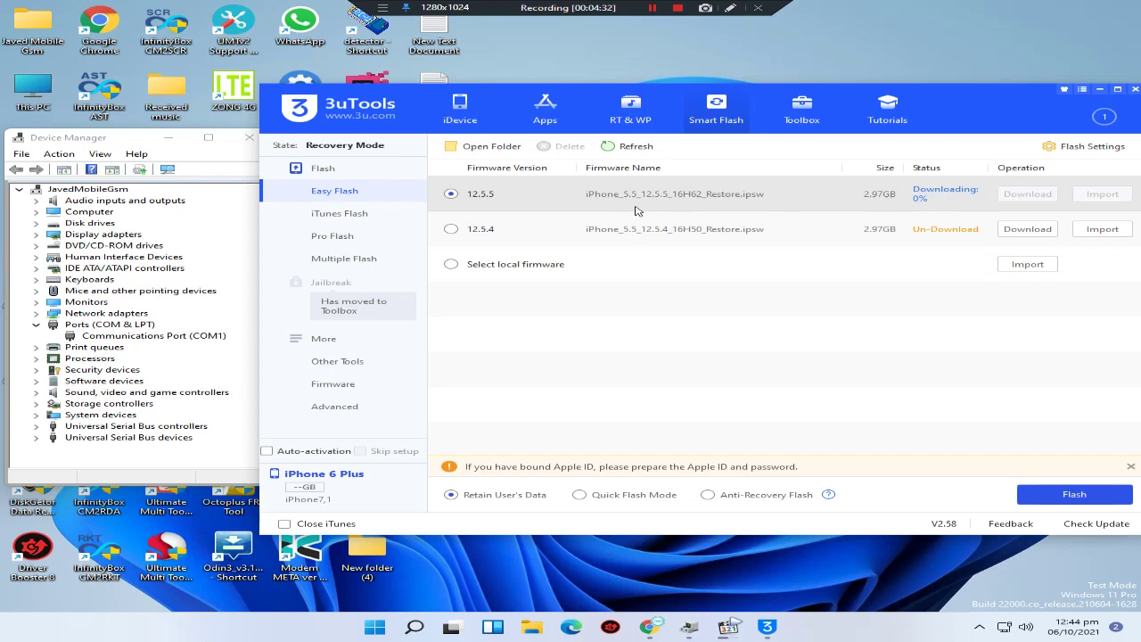
- Wait for the 12.5.5 firmware download to finish and close the Downloads window
{"action": "left_click", "coordinate": [651, 9]}
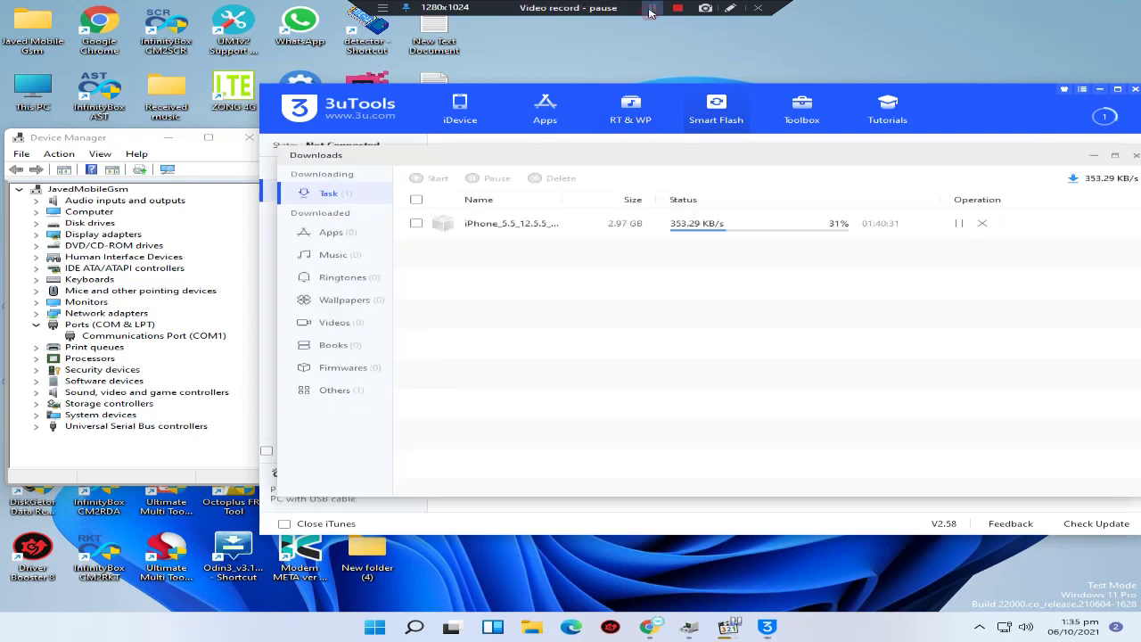
{"action": "left_click", "coordinate": [651, 9]}
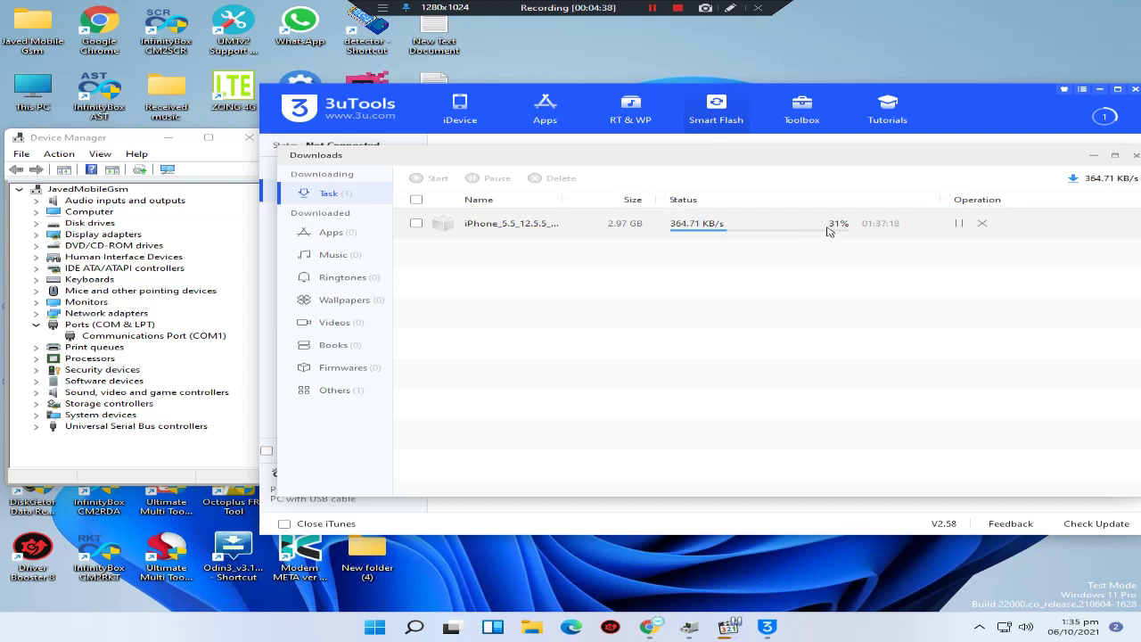
{"action": "left_click", "coordinate": [651, 9]}
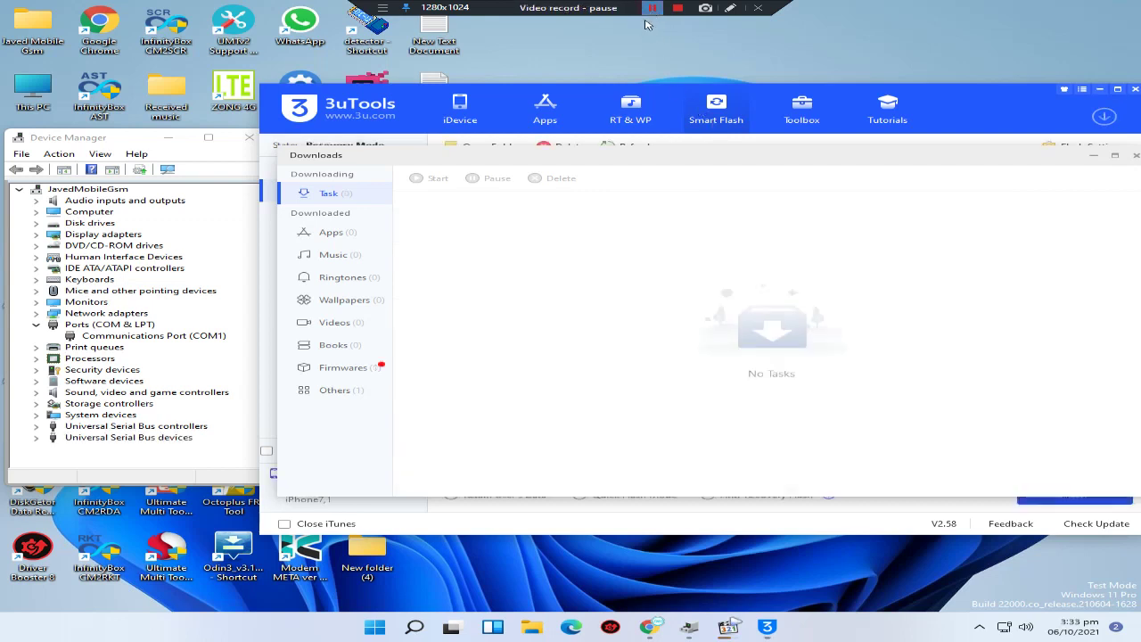
{"action": "left_click", "coordinate": [652, 8]}
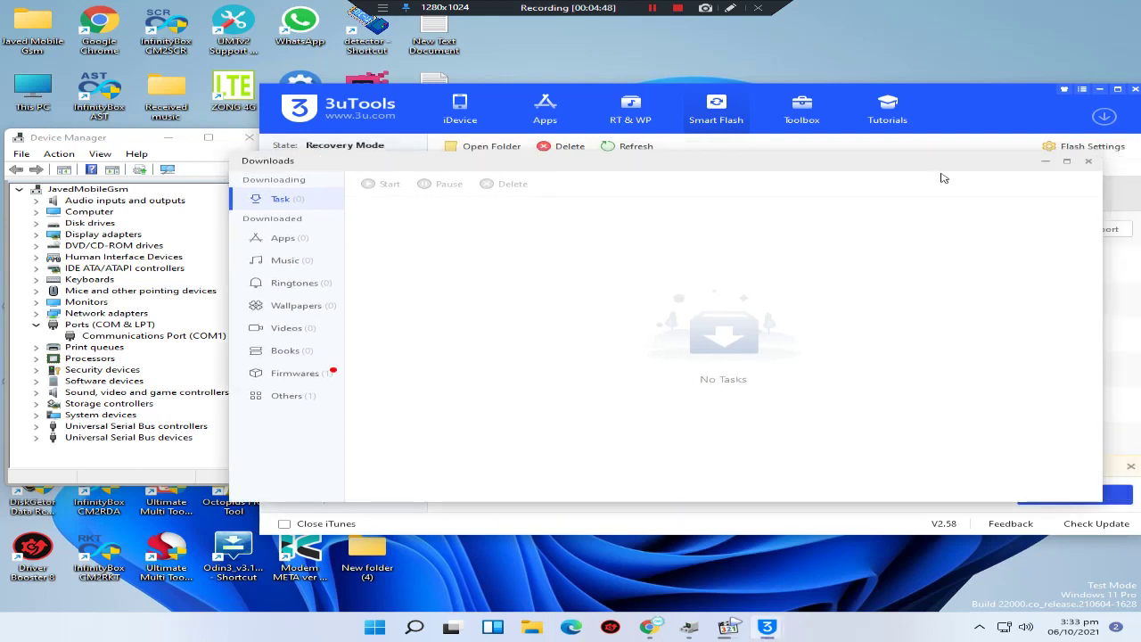
{"action": "left_click", "coordinate": [1088, 162]}
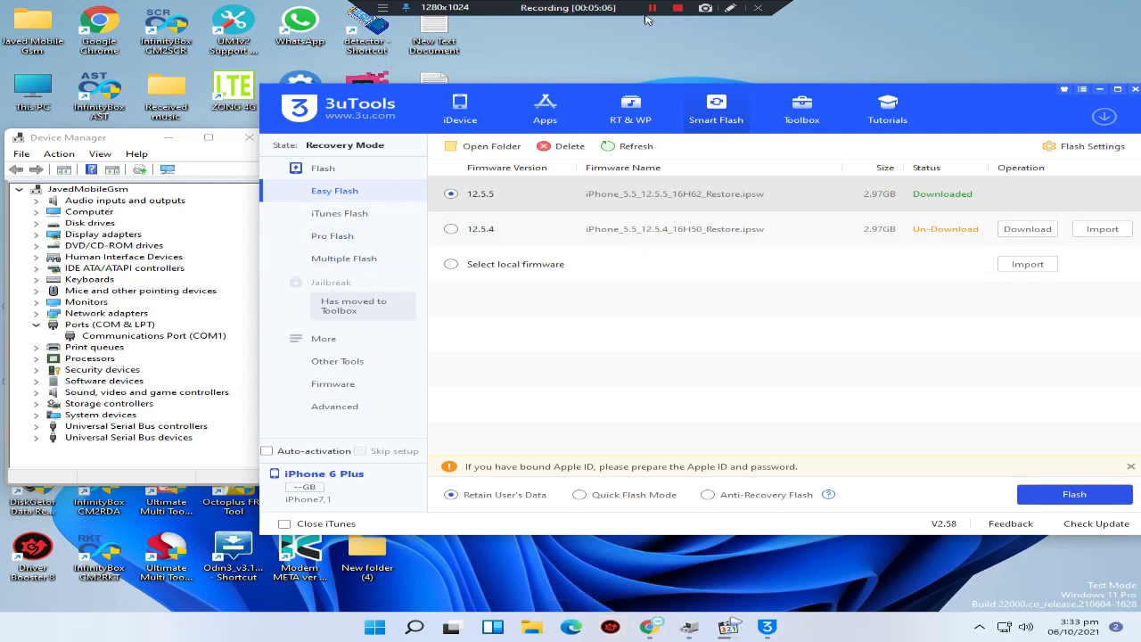
- Choose Quick Flash Mode and start flashing the iPhone 6 Plus with the downloaded 12.5.5 firmware, confirming the Easy Flash reminder
{"action": "left_click", "coordinate": [651, 8]}
{"action": "left_click", "coordinate": [580, 495]}
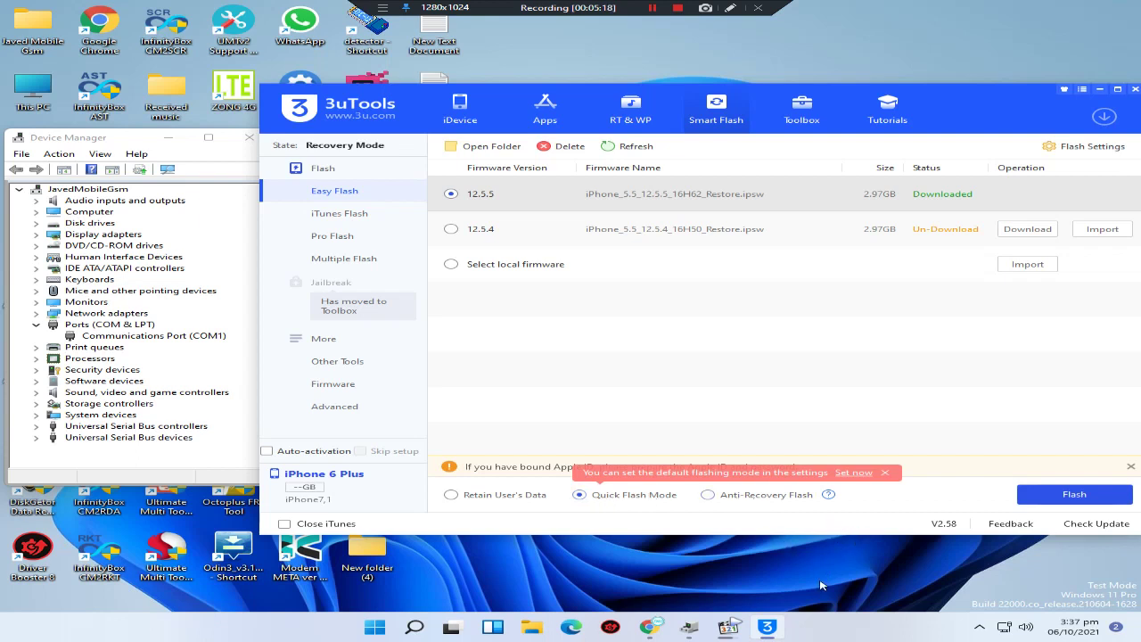
{"action": "left_click", "coordinate": [654, 9]}
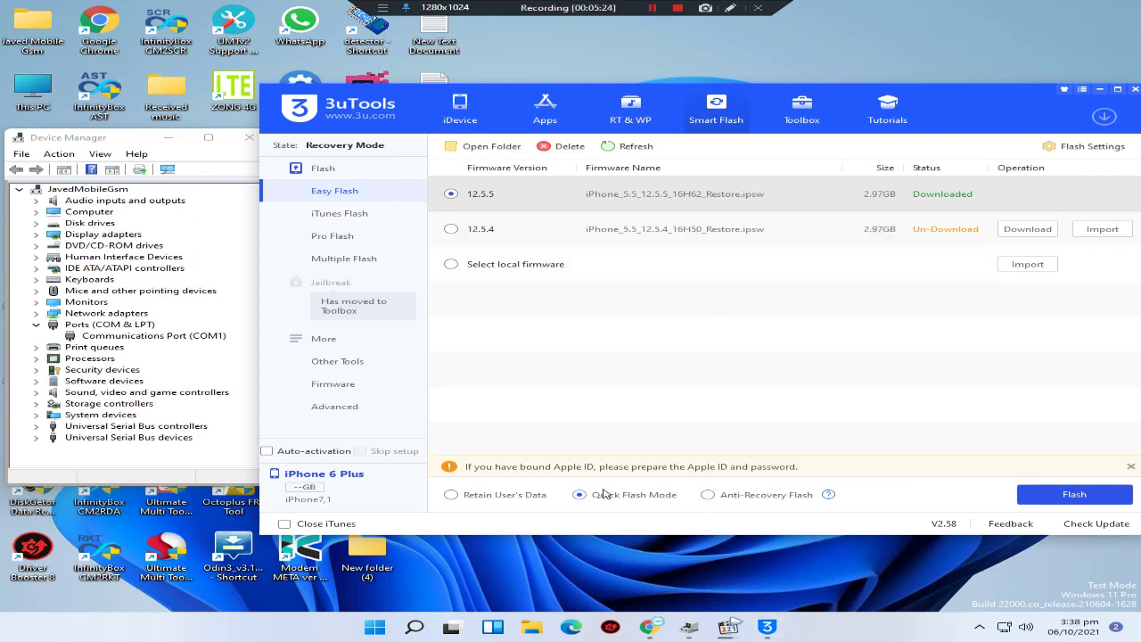
{"action": "left_click", "coordinate": [1074, 495]}
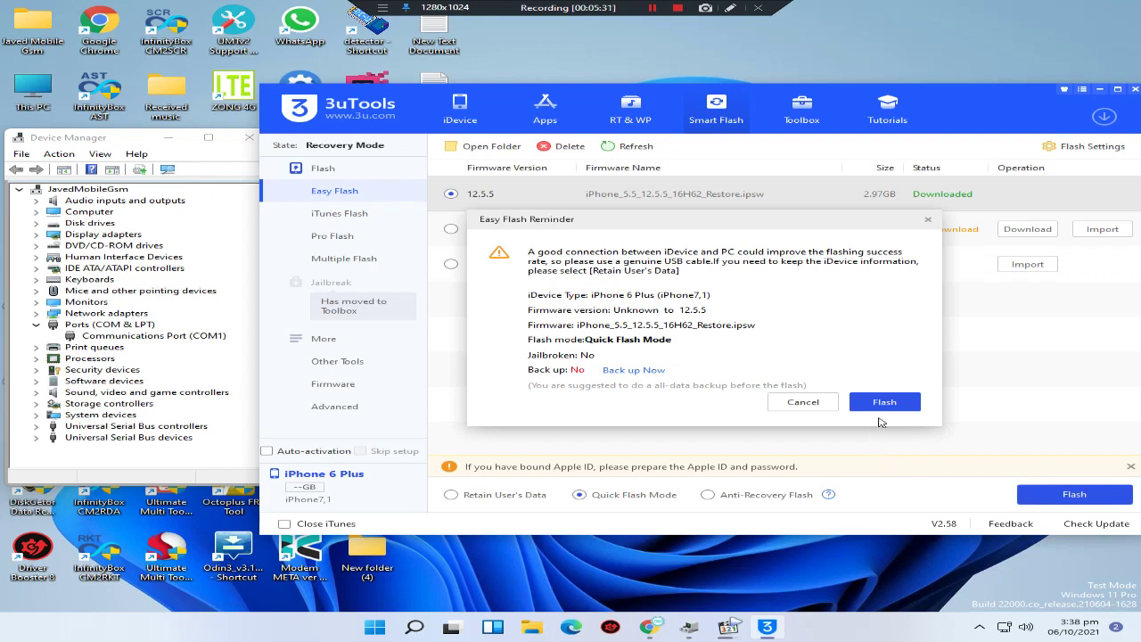
{"action": "left_click", "coordinate": [882, 403]}
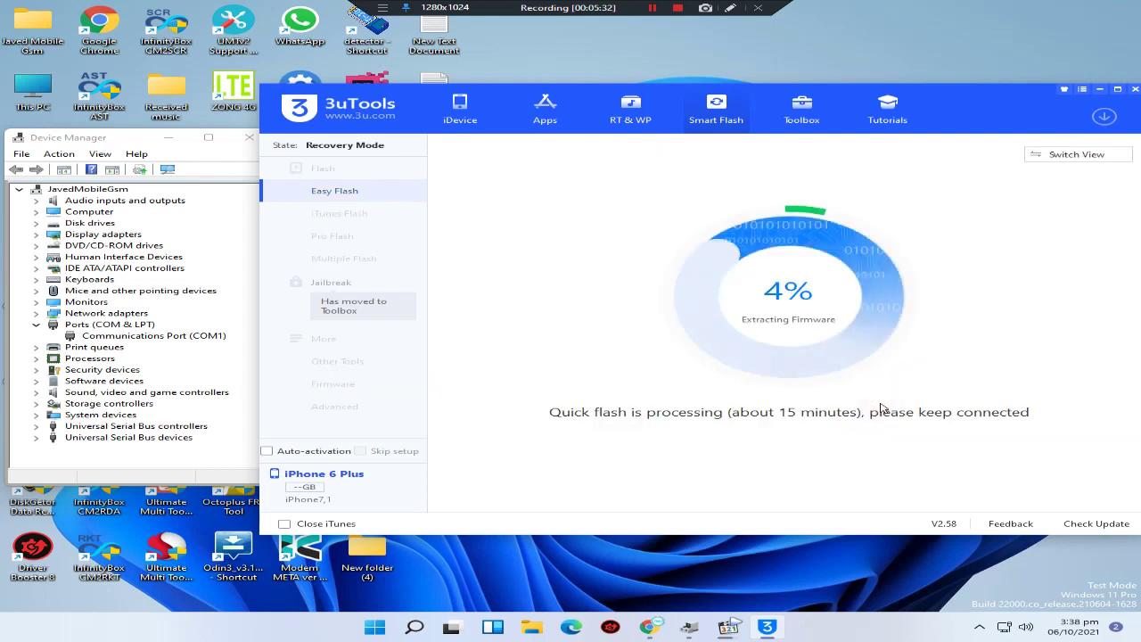
{"action": "right_click", "coordinate": [904, 20]}
{"action": "left_click", "coordinate": [761, 70]}
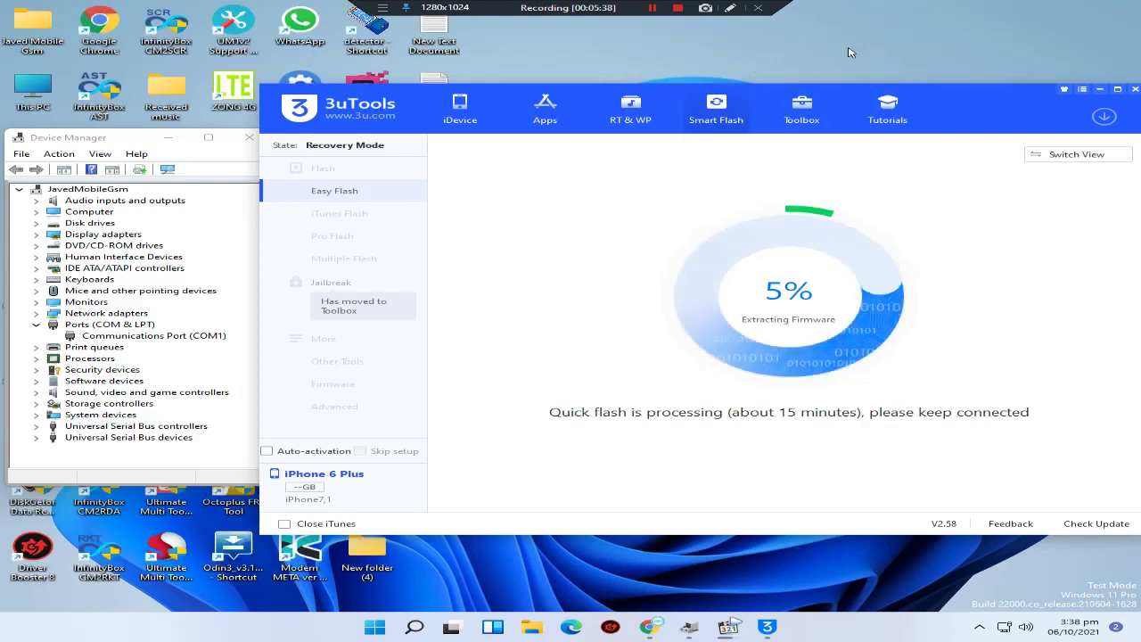
{"action": "right_click", "coordinate": [906, 20]}
{"action": "left_click", "coordinate": [713, 73]}
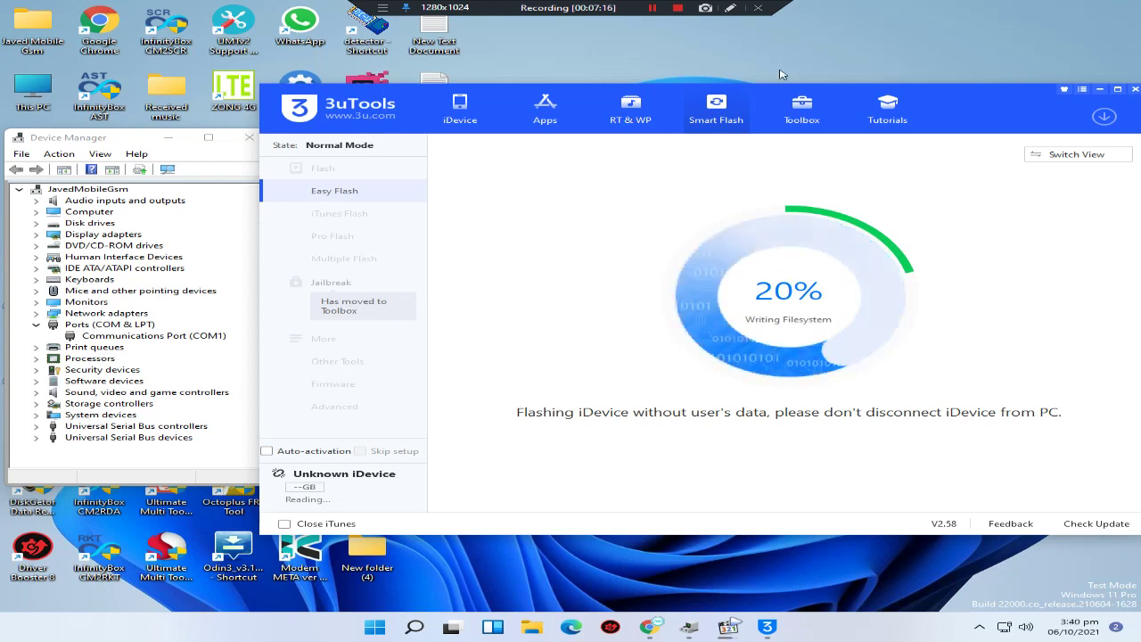
{"action": "right_click", "coordinate": [927, 19]}
{"action": "left_click", "coordinate": [789, 55]}
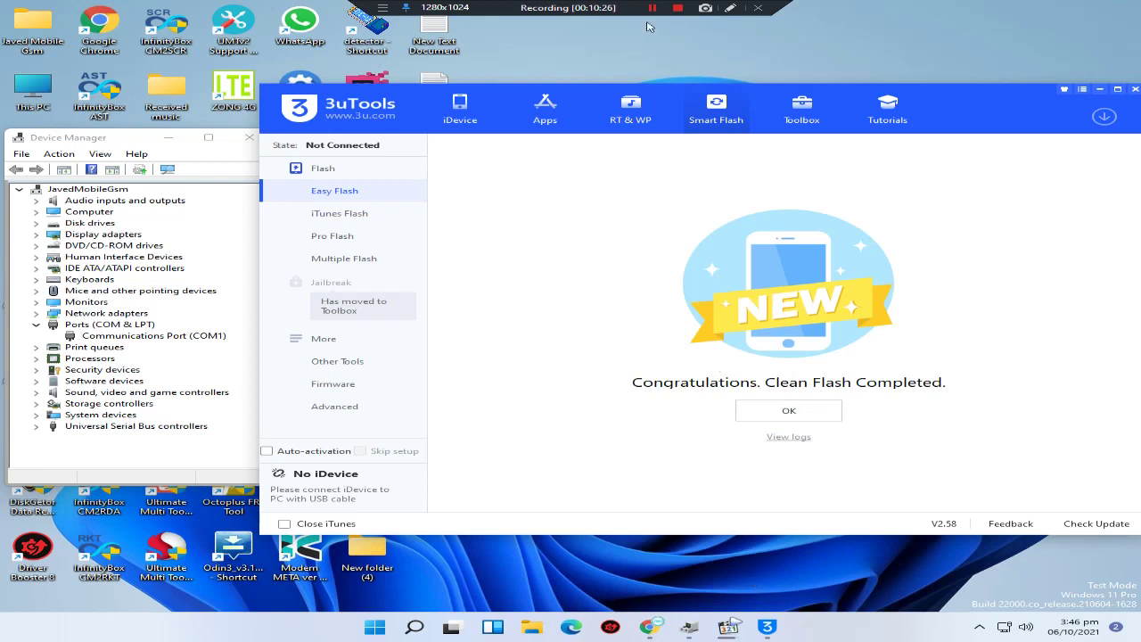
- Acknowledge the completed clean flash to return to the Easy Flash page
{"action": "left_click", "coordinate": [787, 413]}
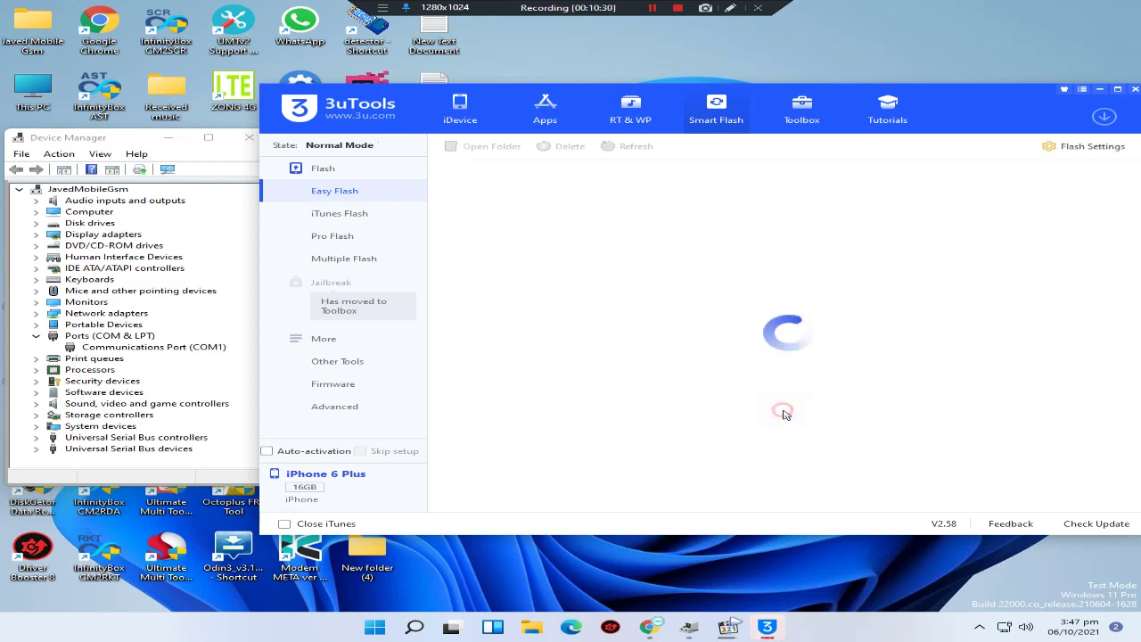